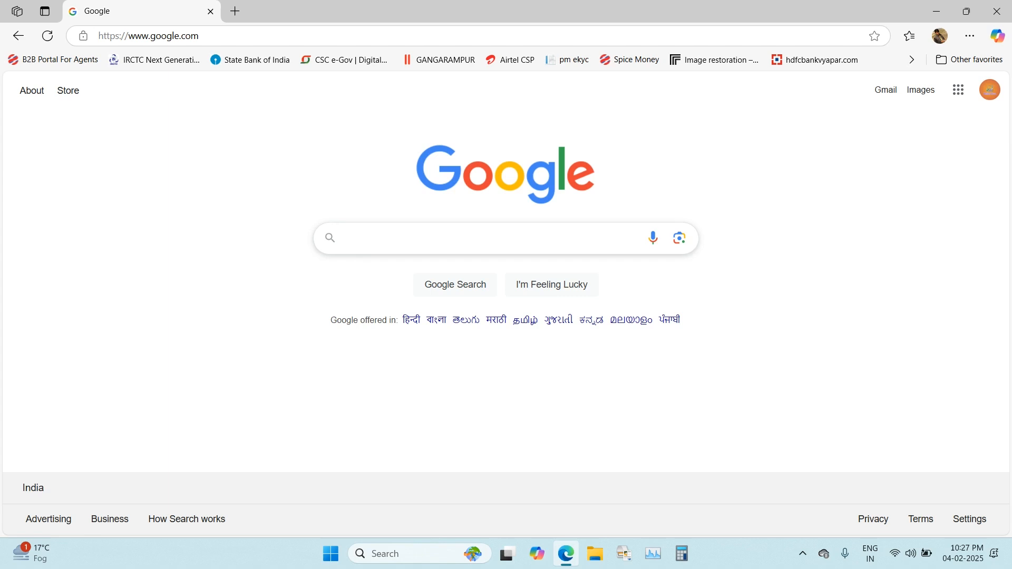
- Search Google for 'nvsp' and open the 'Home Page - Election Commission of India' result
click(421, 239)
click(357, 266)
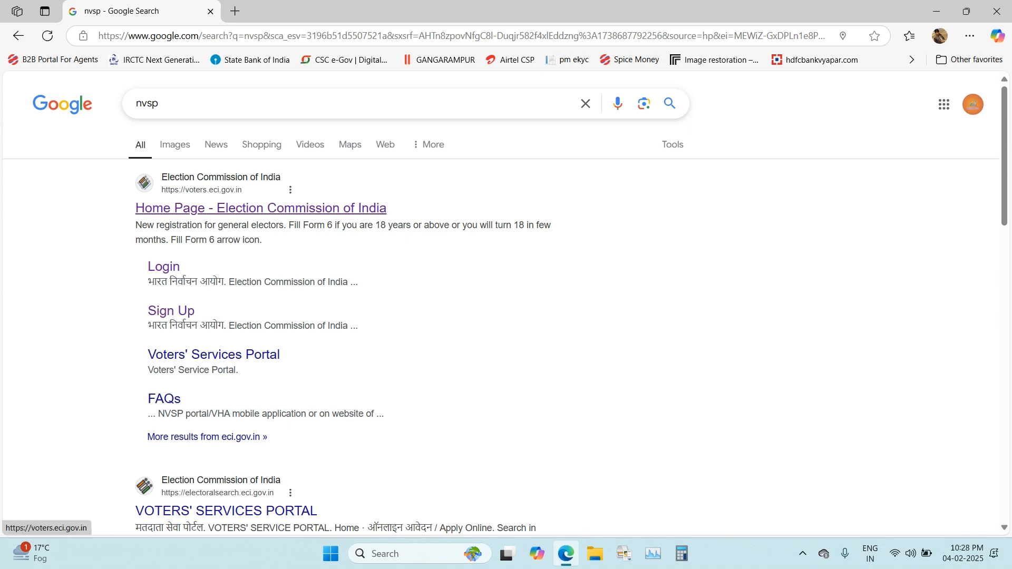
click(261, 208)
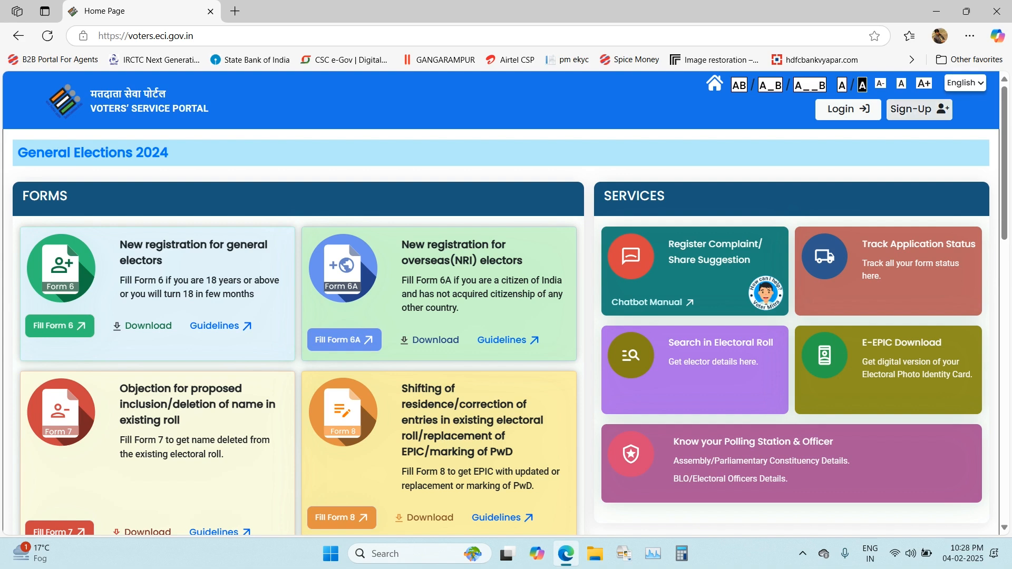
- Start a Sign-Up with the applicant's mobile number and the on-screen captcha, reaching OTP verification
click(919, 109)
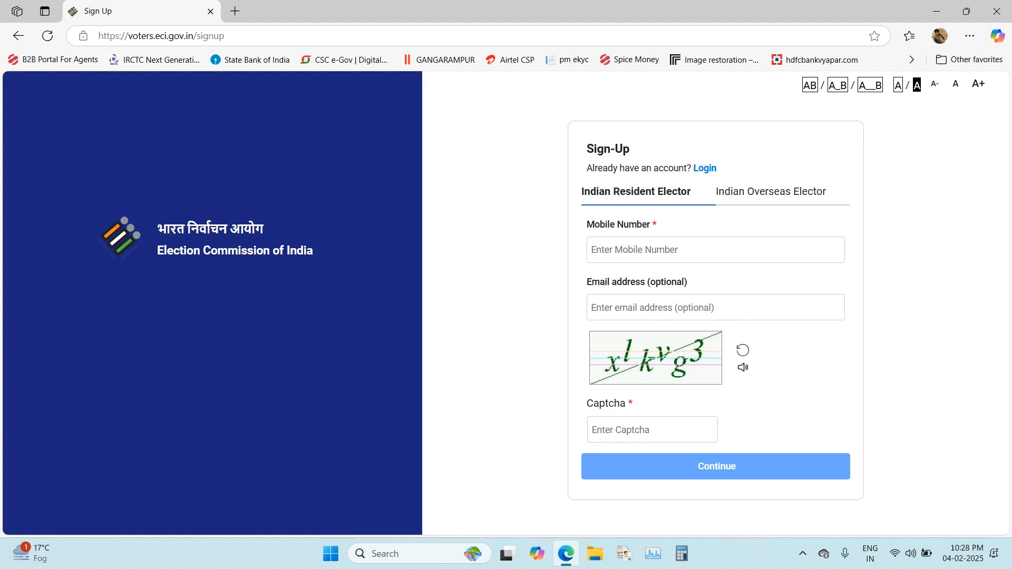
click(716, 250)
text(90)
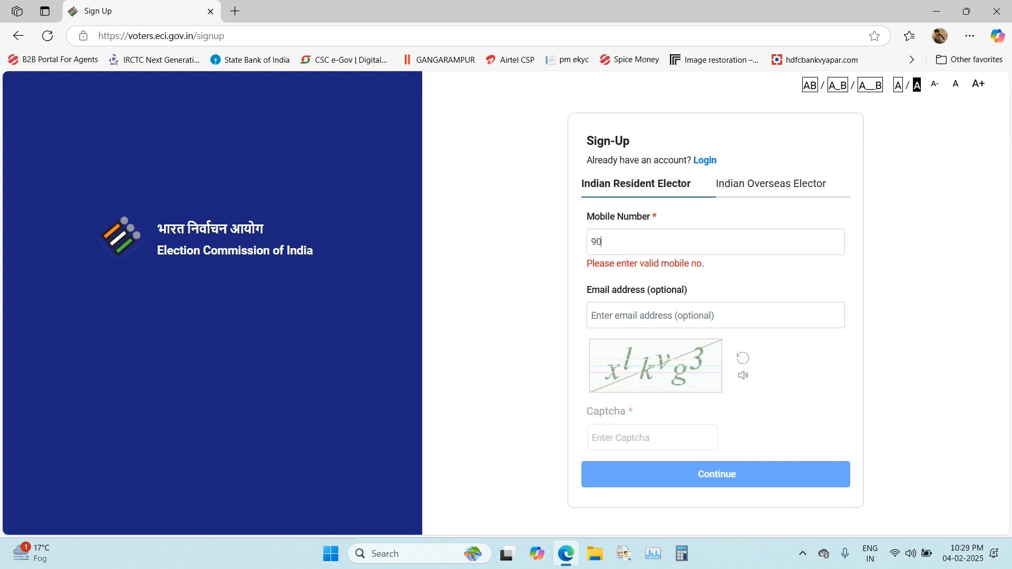
text(6*******)
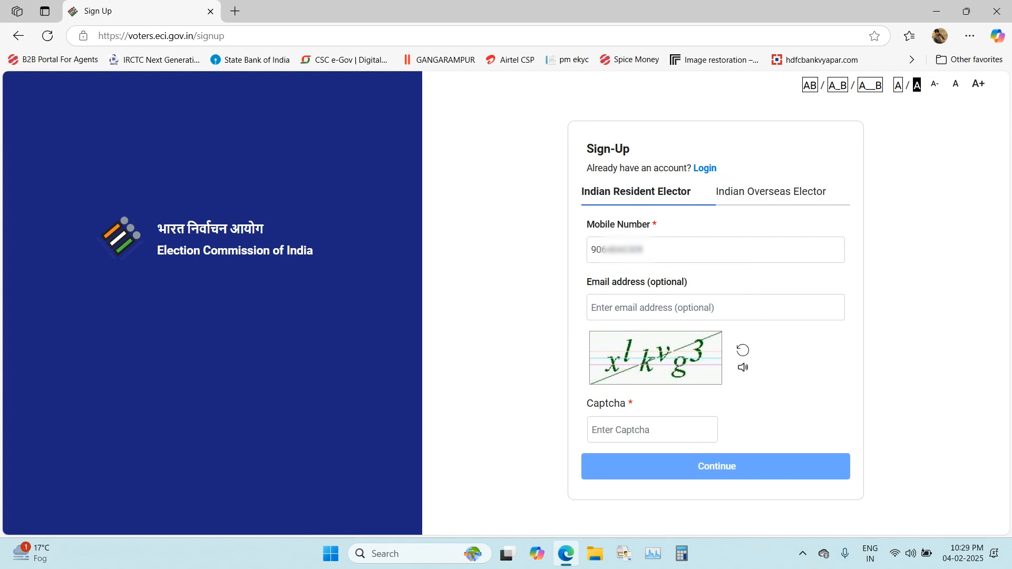
click(652, 430)
text(xlkvg3)
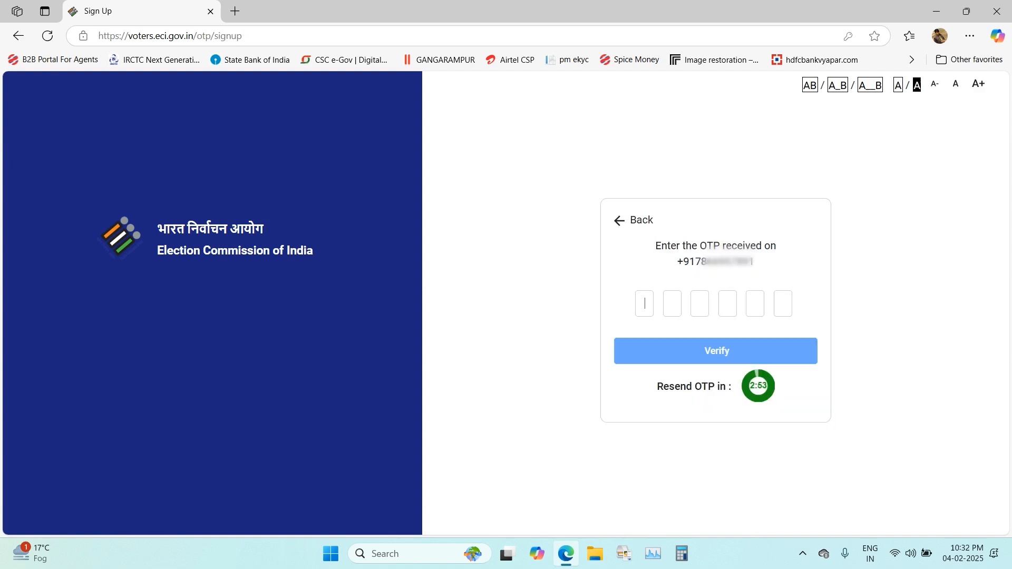
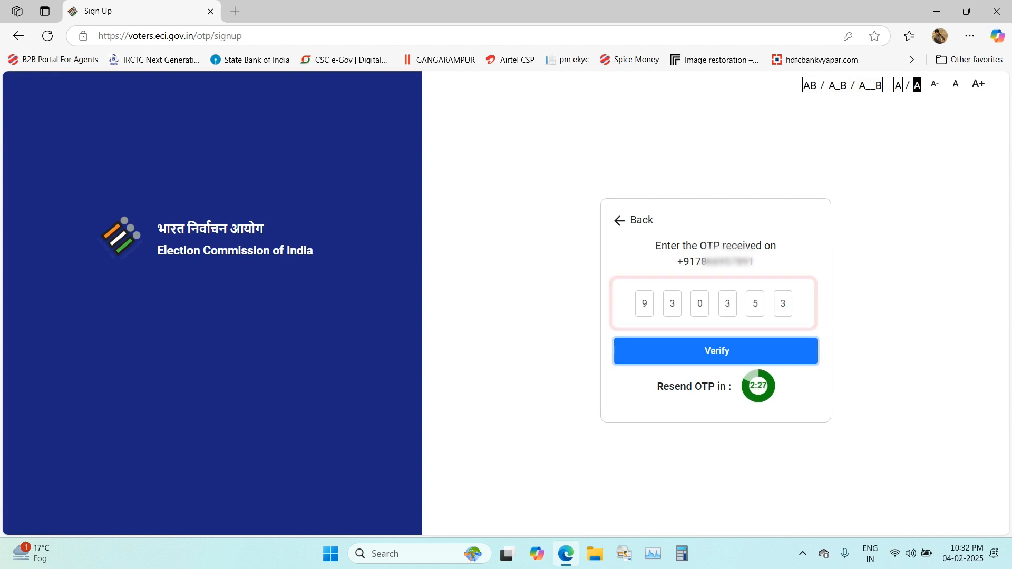
- Verify the new account with the received six-digit OTP and proceed to Login
key(Return)
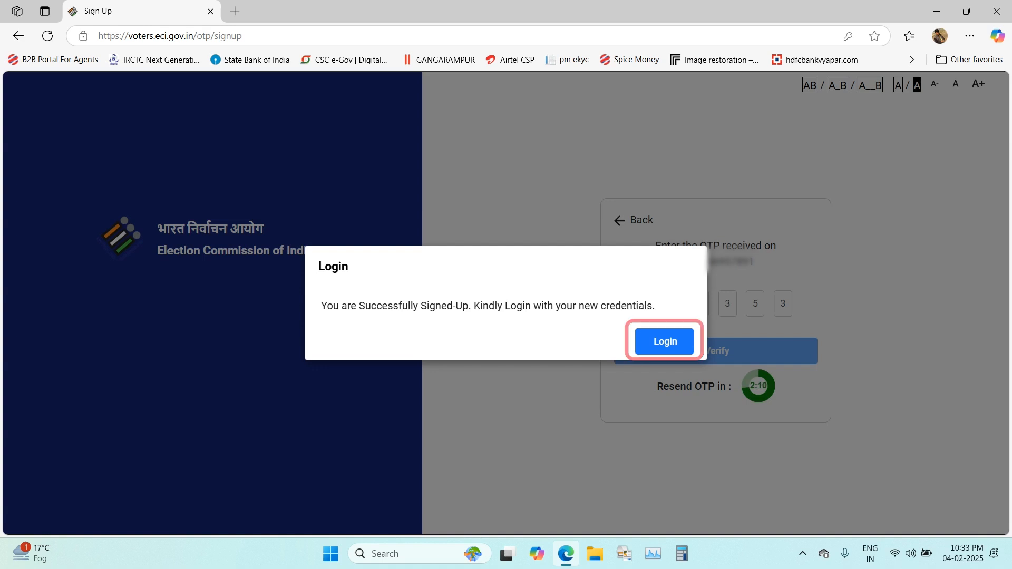
click(665, 342)
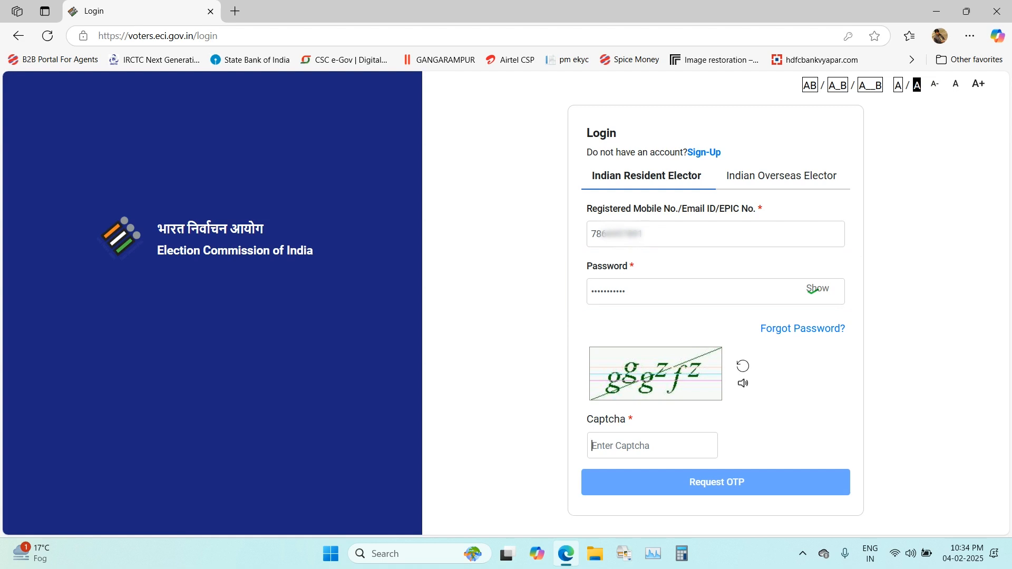
- Enter the login captcha to complete signing in to the portal
text(gggzfz)
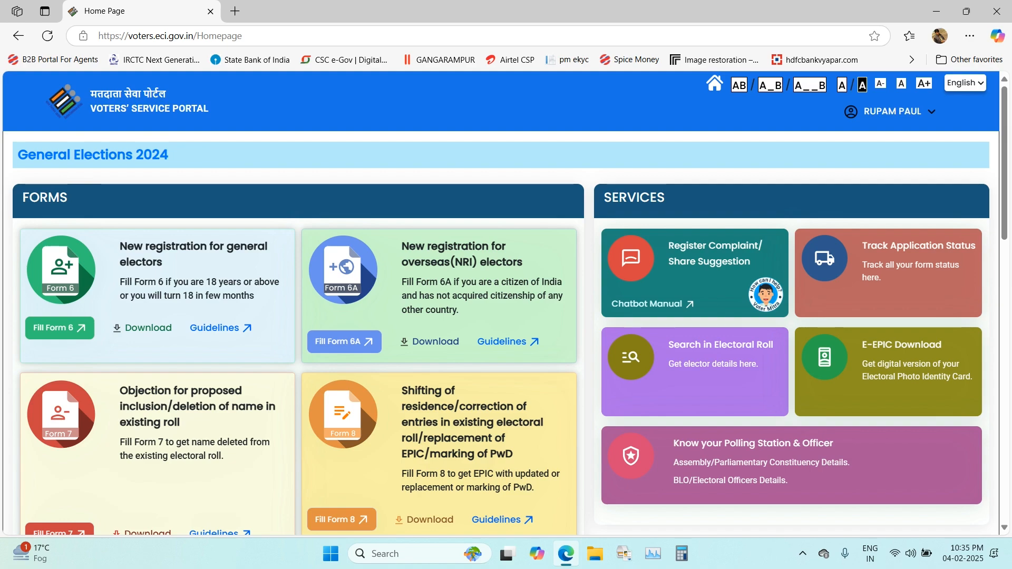
- Open aadhaar (2).pdf from the Downloads folder via This PC
click(936, 11)
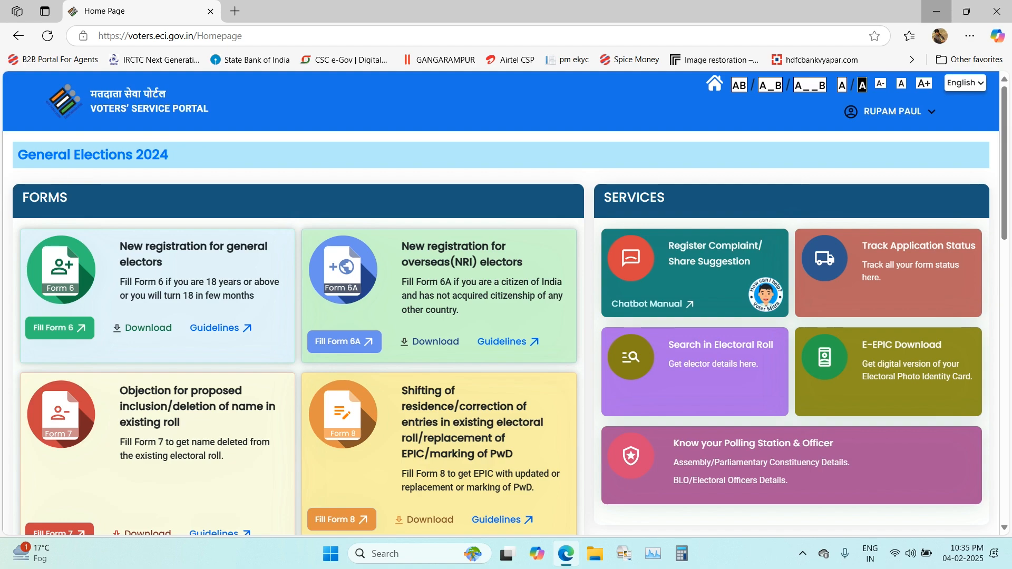
double_click(24, 20)
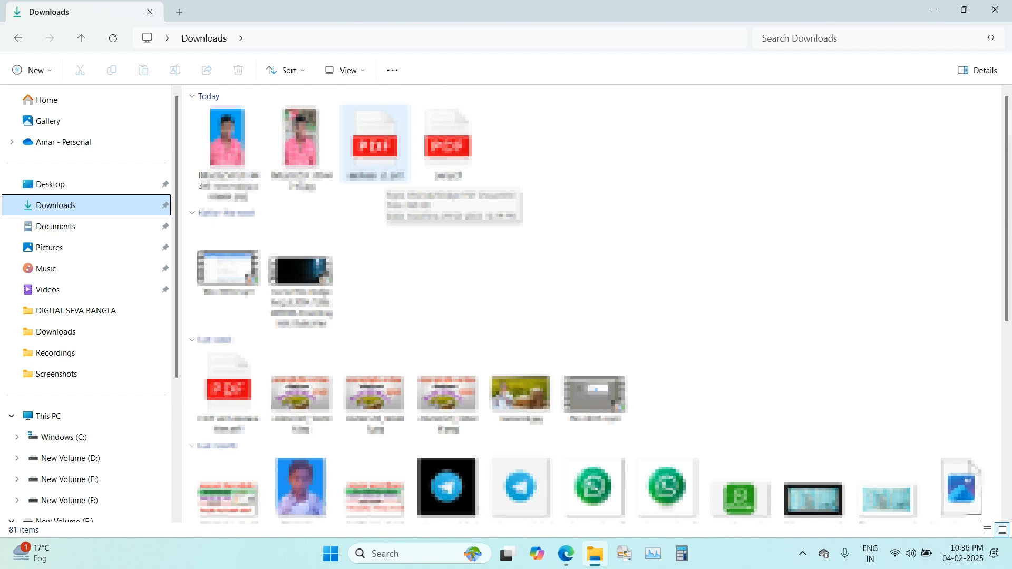
double_click(382, 177)
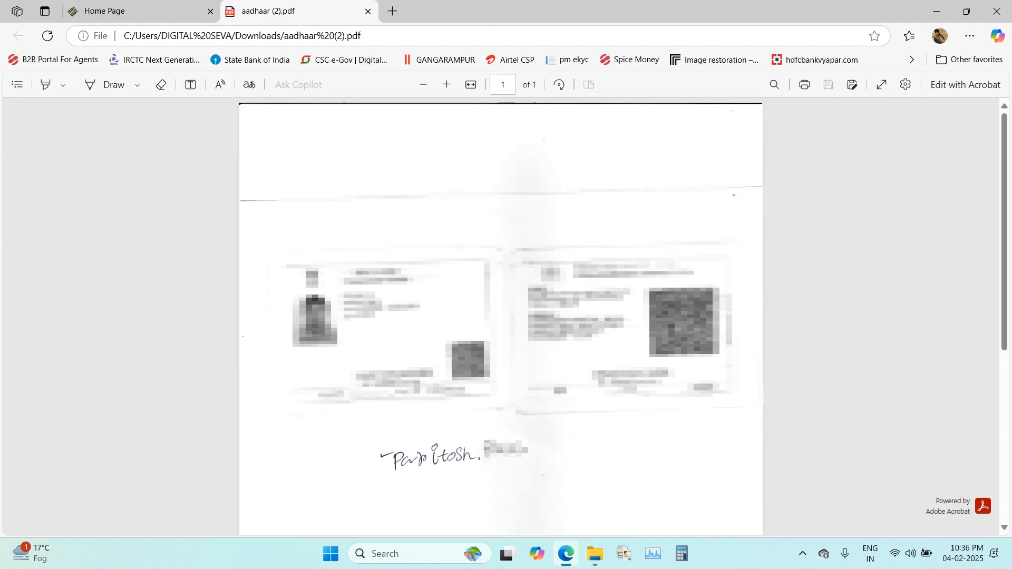
- Review the Aadhaar PDF and close its tab to return to the portal
scroll(501, 317, down, 1)
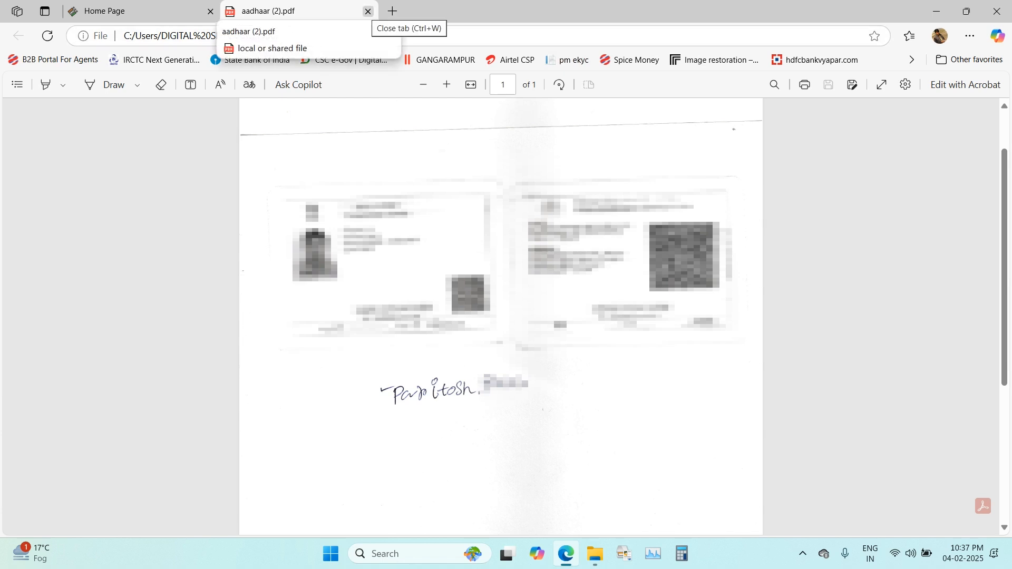
click(368, 10)
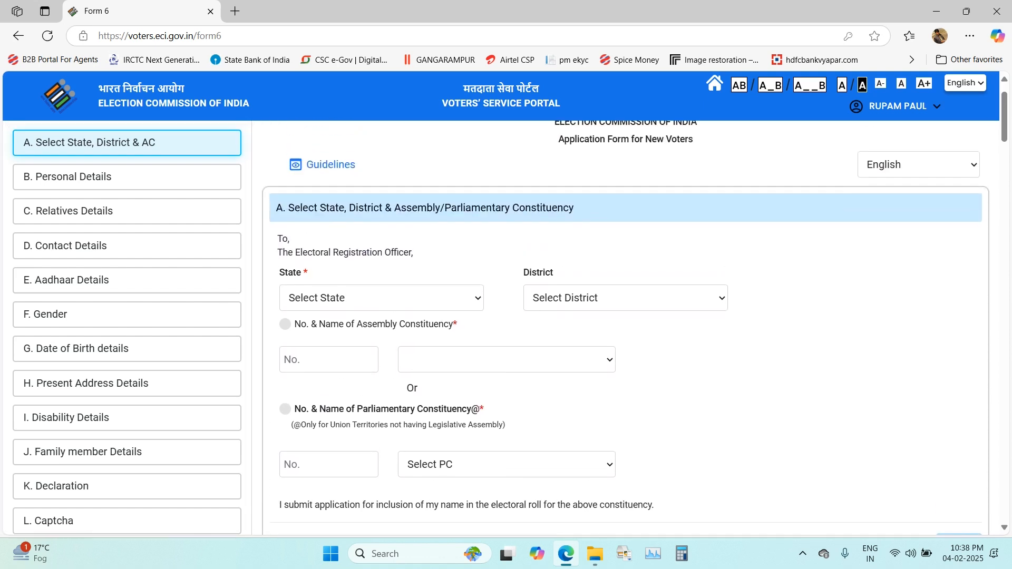
- Set the Form 6 state to West Bengal and district to DAKSHIN DINAJPUR
scroll(626, 328, up, 1)
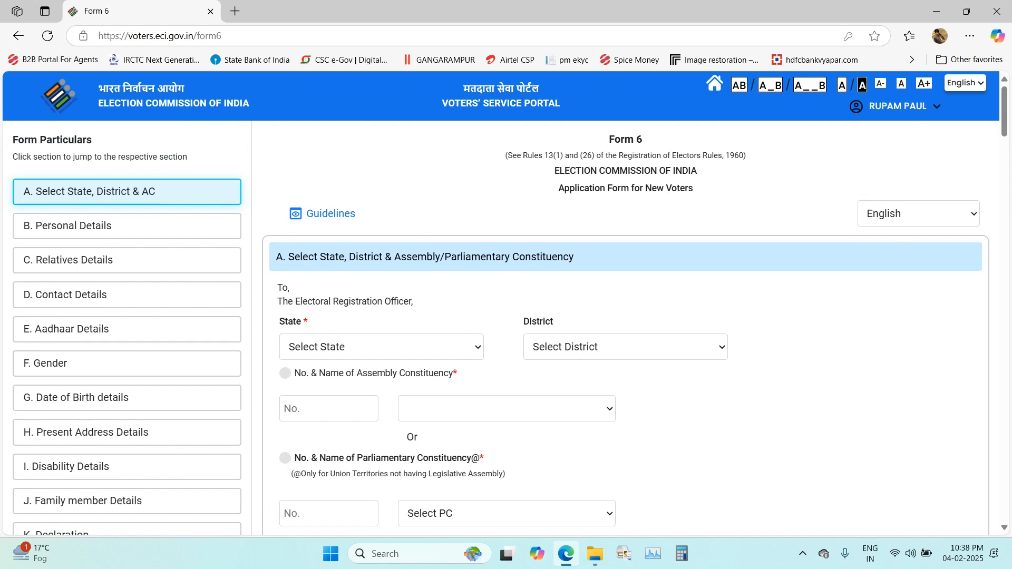
scroll(626, 328, down, 1)
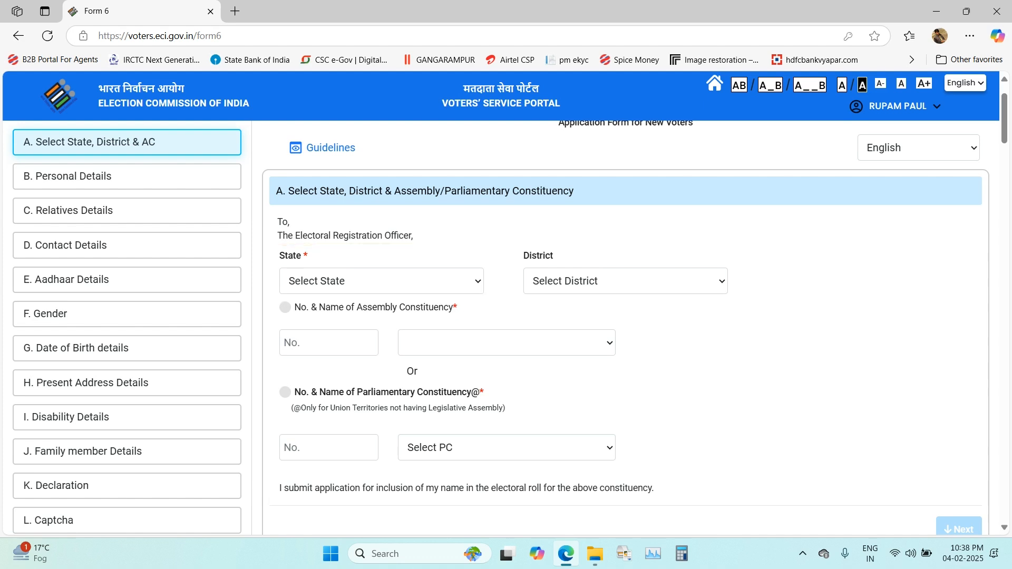
click(381, 281)
scroll(369, 208, down, 5)
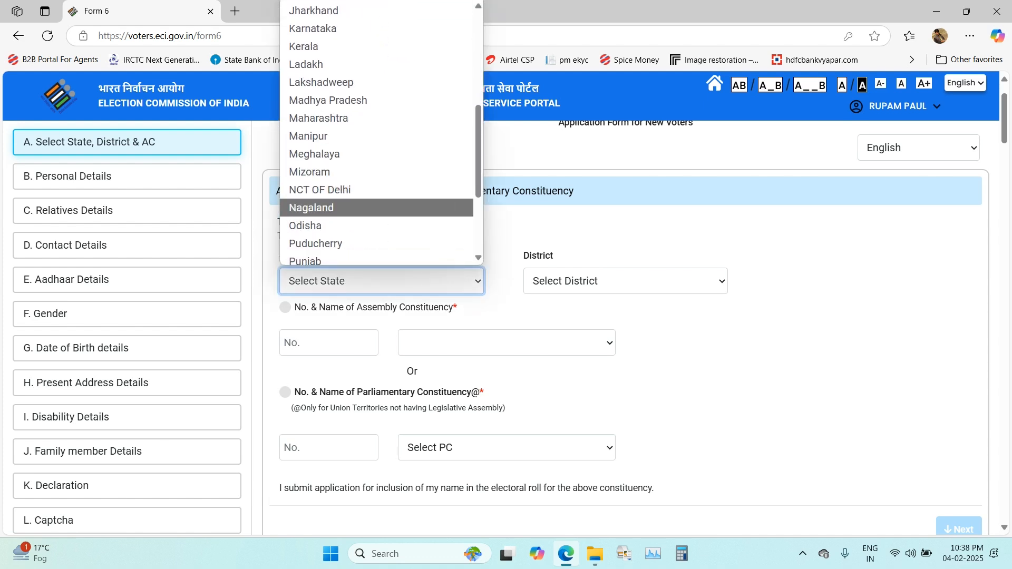
key(Down)
key(Down)
key(Down)
key(Down)
key(Down)
key(Down)
key(Down)
key(Down)
key(Down)
key(Down)
key(Down)
key(Return)
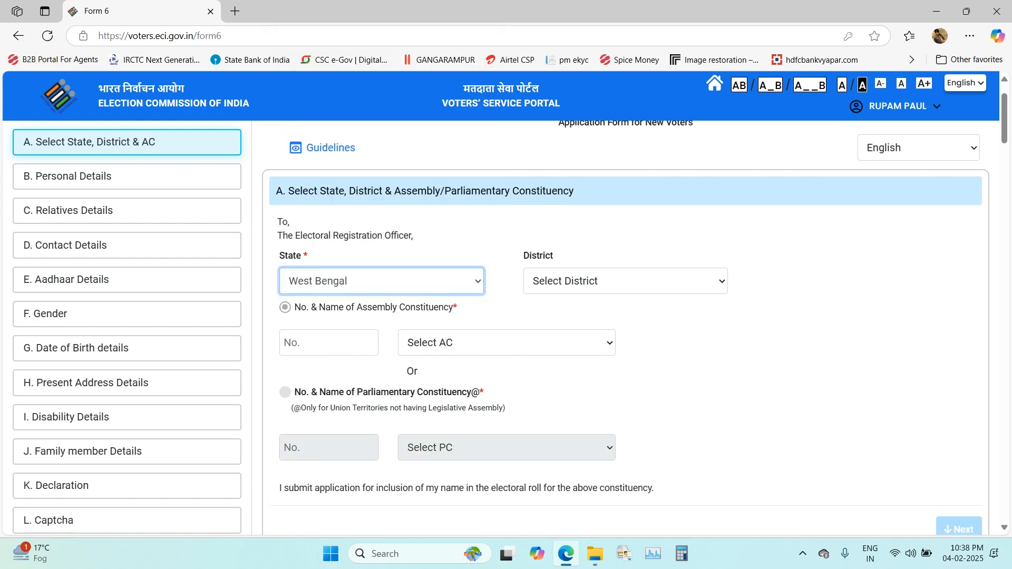
click(626, 281)
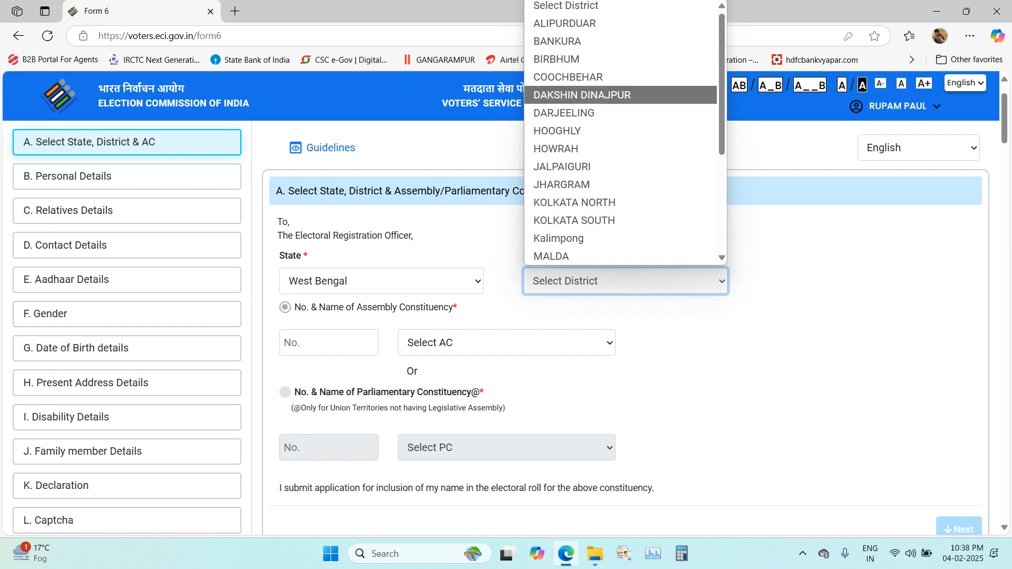
key(Return)
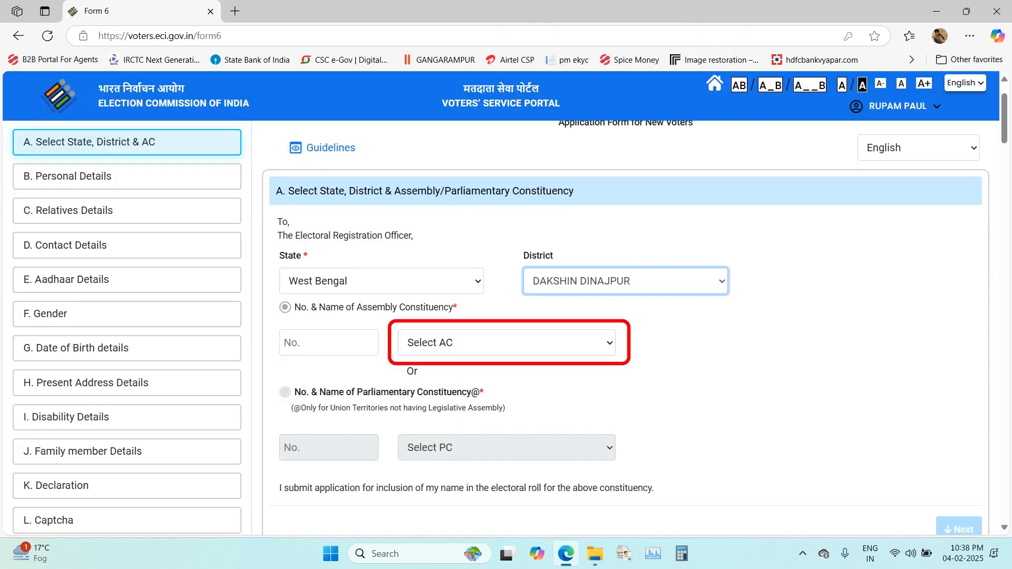
- Choose 40 Tapan as the assembly constituency and continue to Personal Details
click(507, 343)
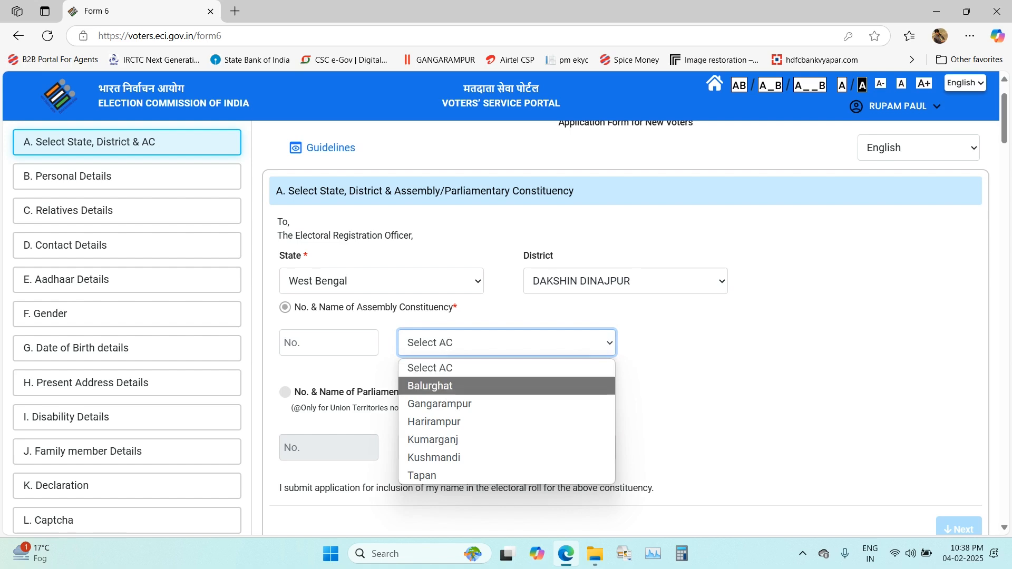
key(Down)
key(Down)
key(Down)
key(Down)
key(Down)
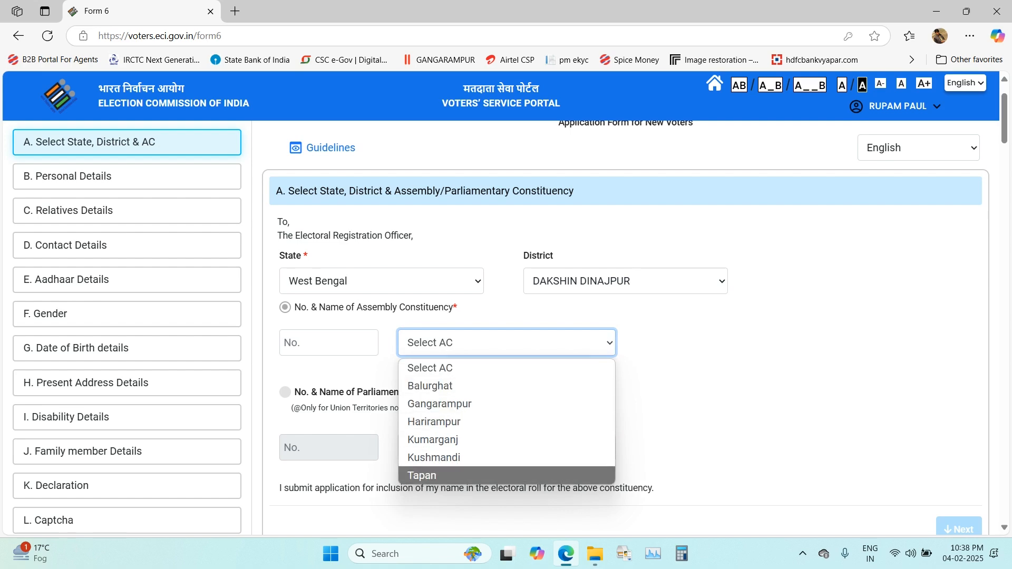
click(506, 475)
scroll(626, 328, down, 3)
scroll(626, 328, up, 2)
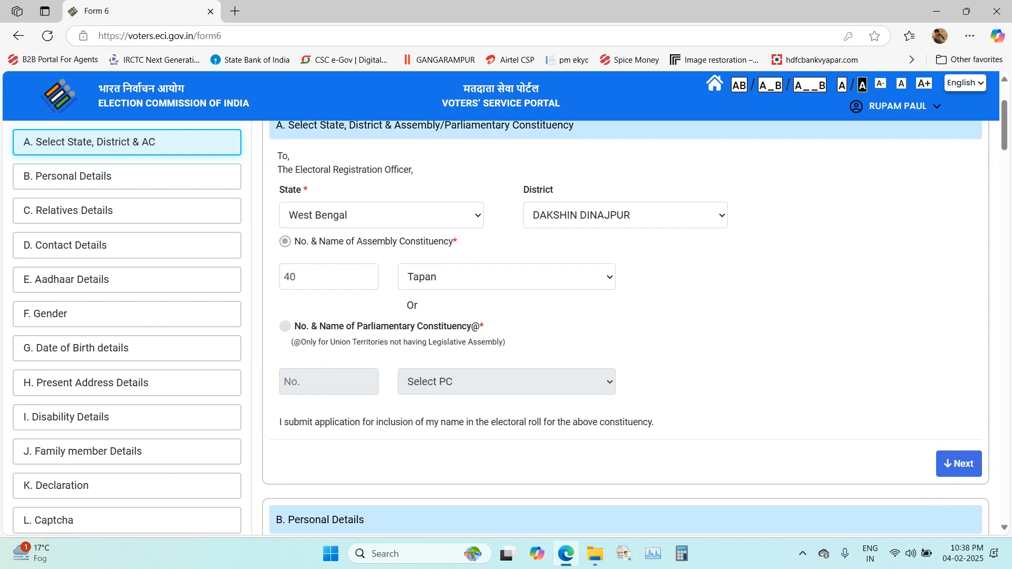
click(959, 463)
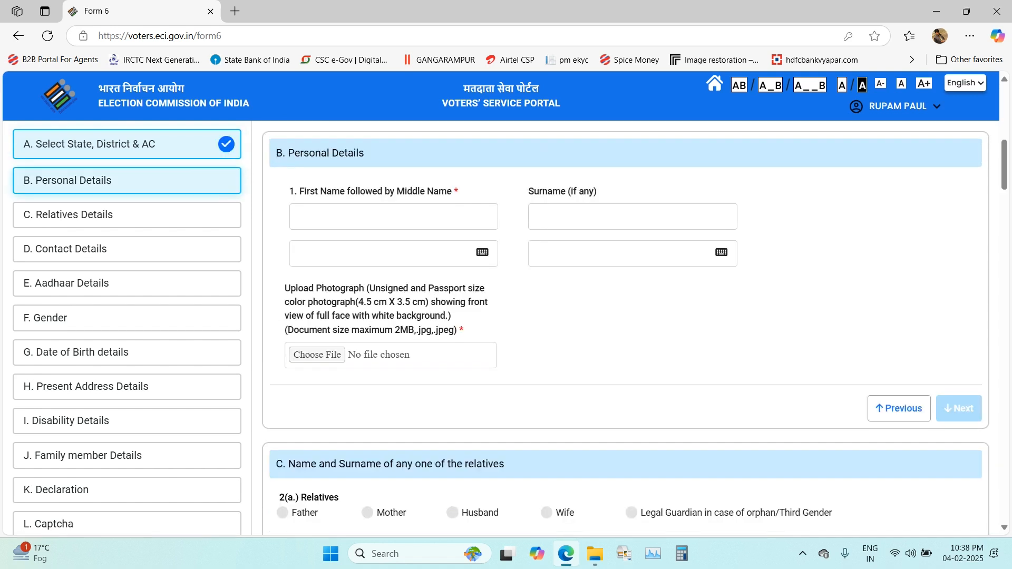
- Enter the applicant's first name and surname, accepting the Bengali transliterations
click(393, 217)
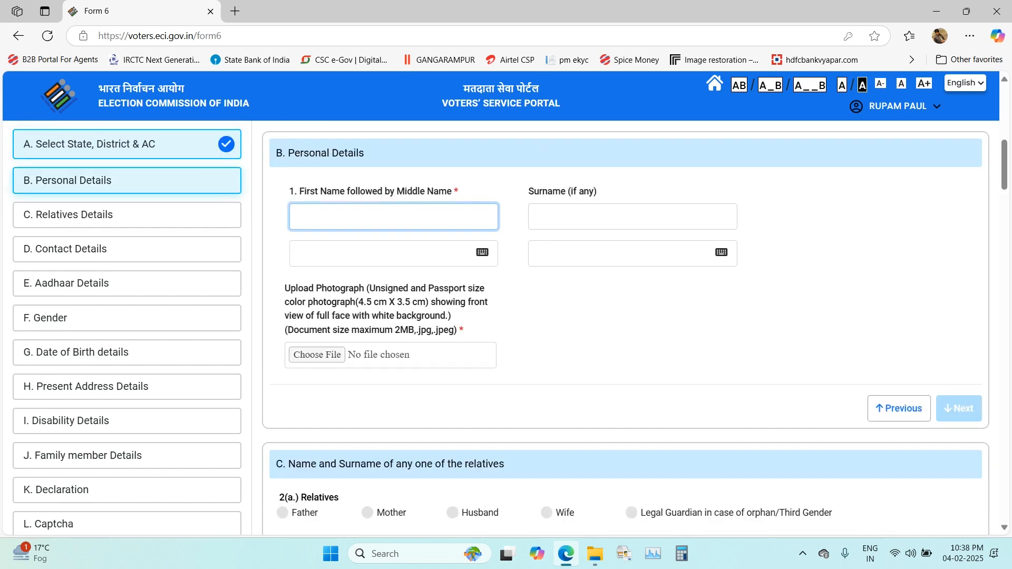
click(394, 217)
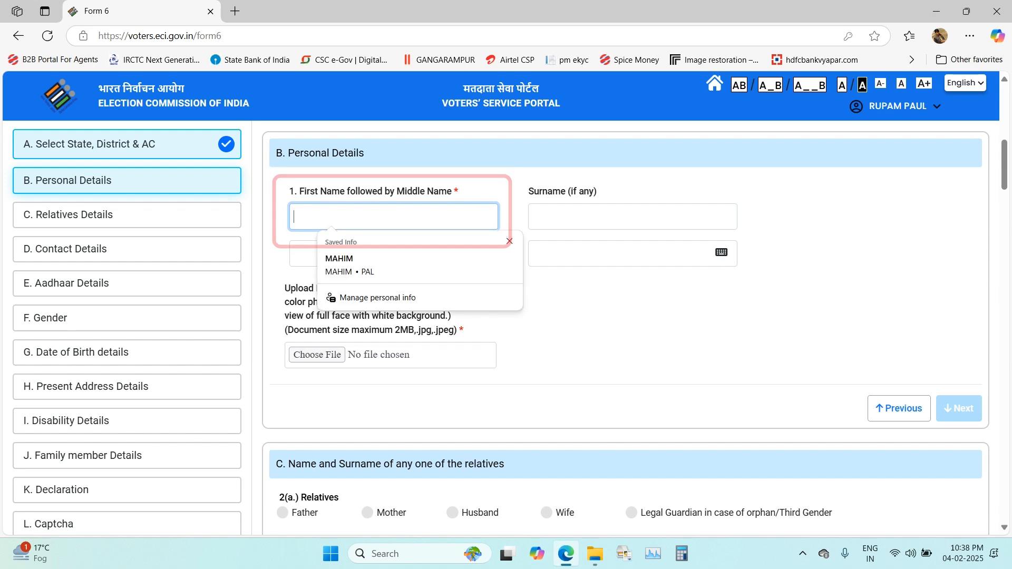
key(Tab)
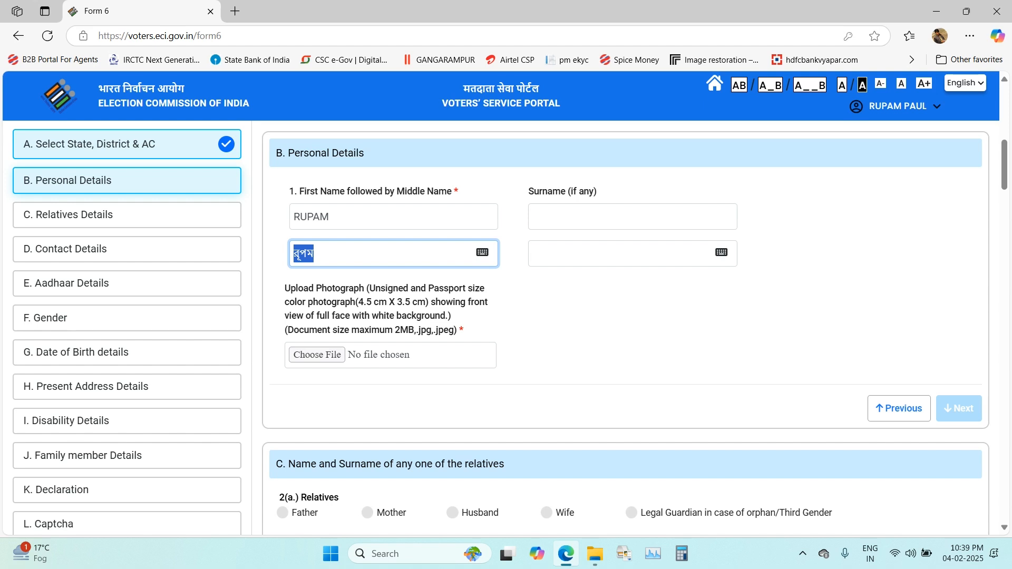
key(Tab)
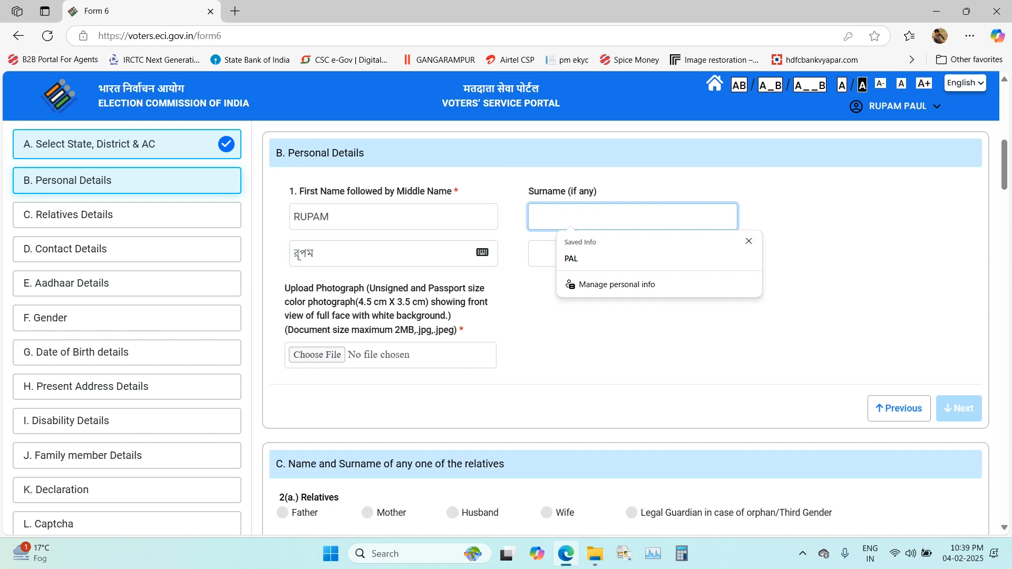
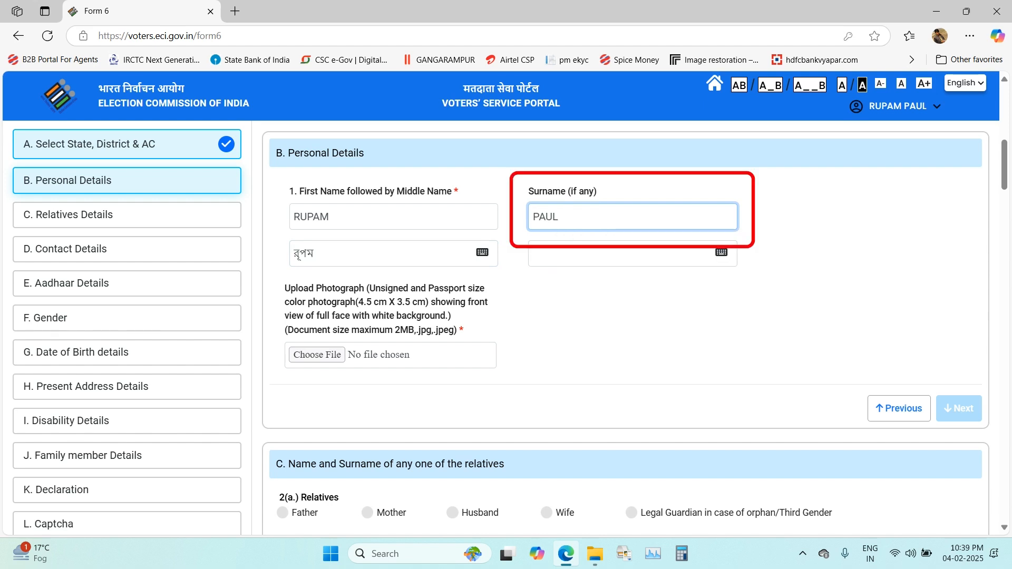
key(Tab)
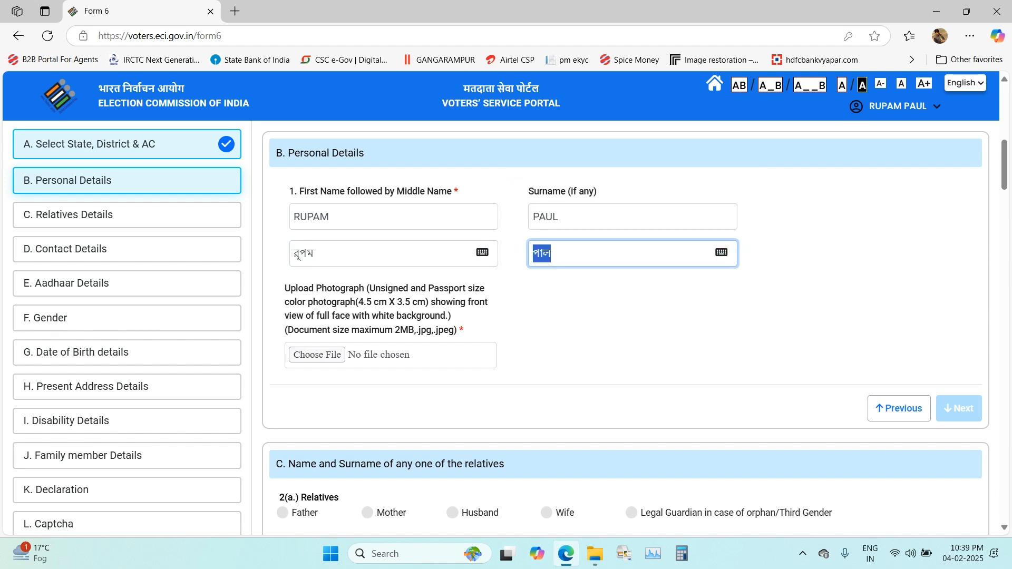
key(Tab)
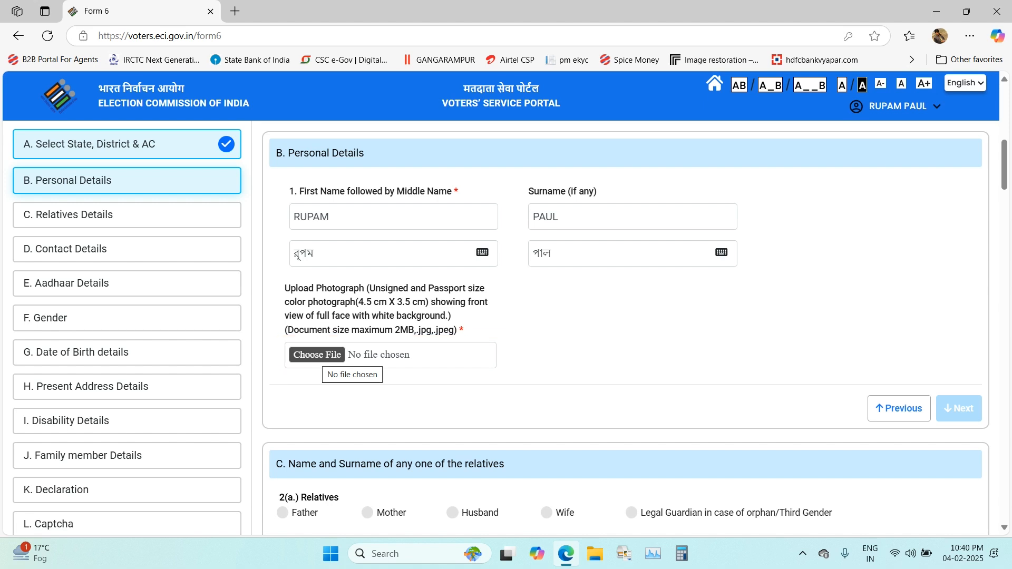
- Upload the first photo from Downloads and reposition it within the crop frame
click(317, 355)
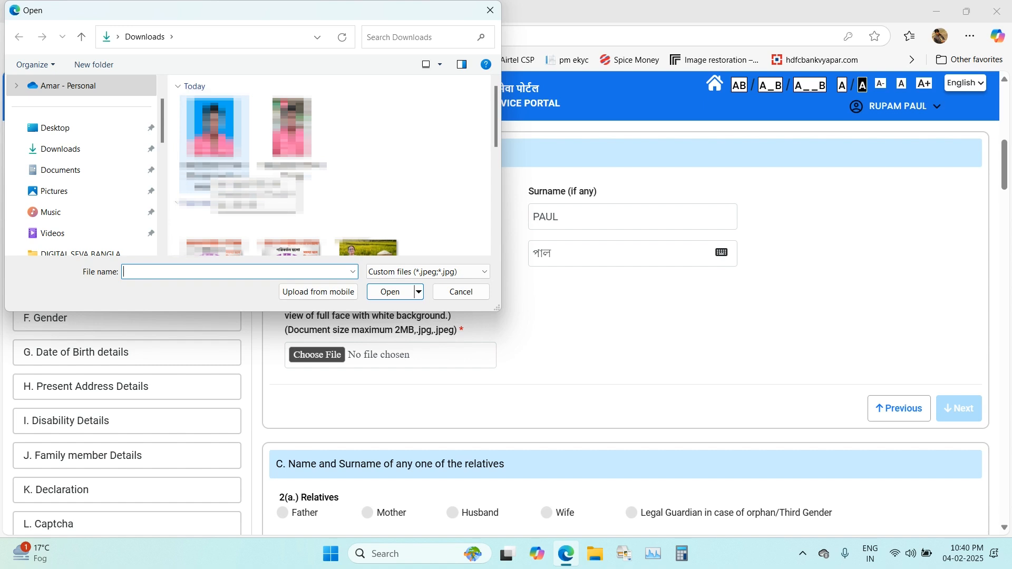
double_click(214, 129)
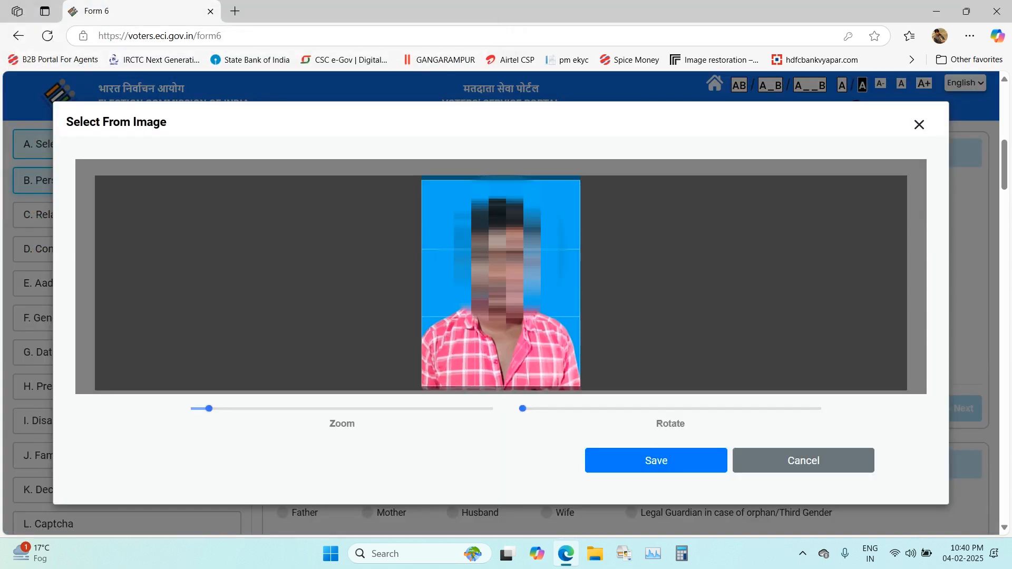
scroll(525, 301, up, 2)
scroll(525, 300, down, 2)
scroll(500, 286, up, 1)
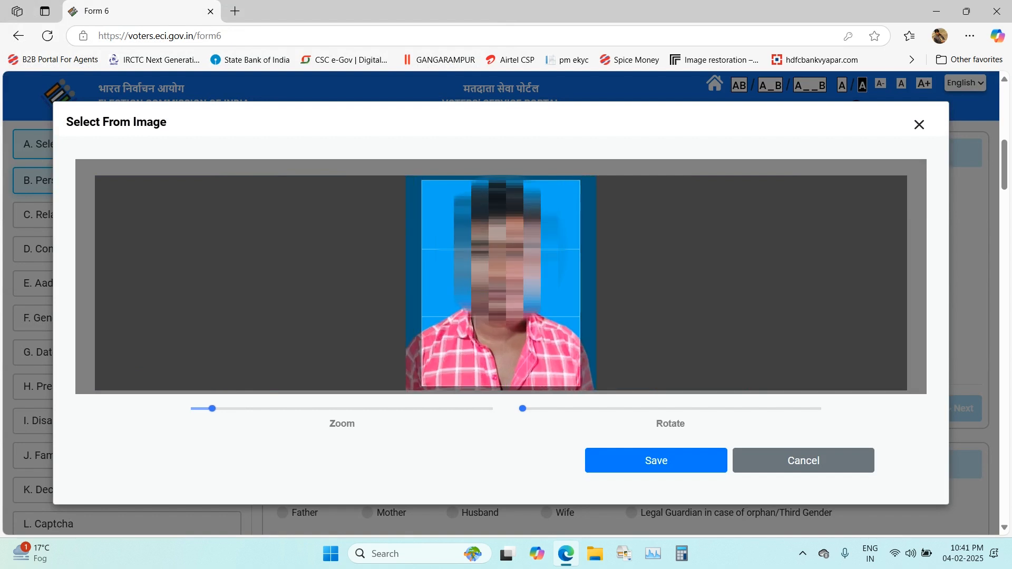
scroll(500, 285, up, 1)
drag(500, 285, 498, 303)
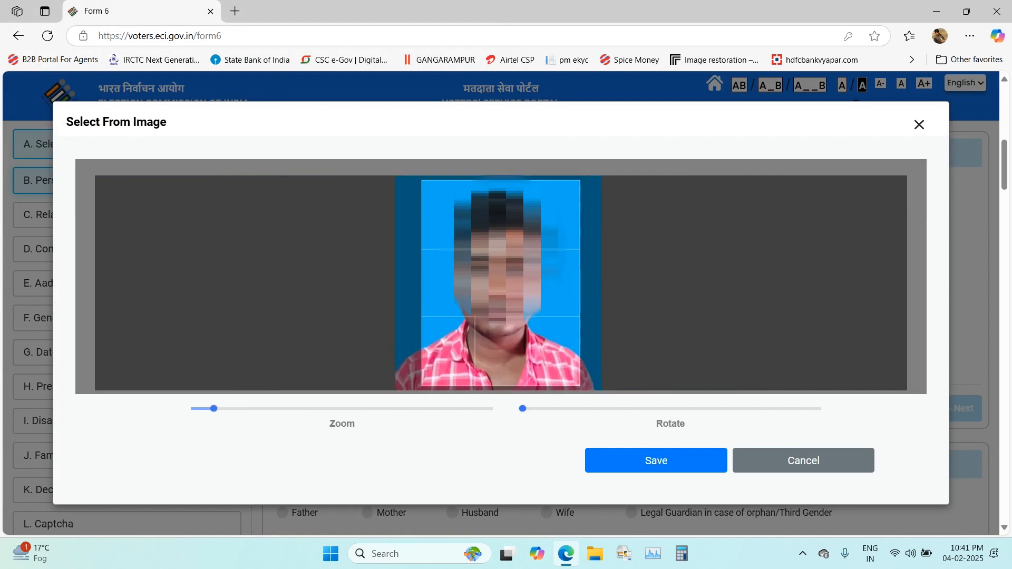
- Save the cropped photo, dismiss the face-detected alert, and go to Relatives Details
click(656, 461)
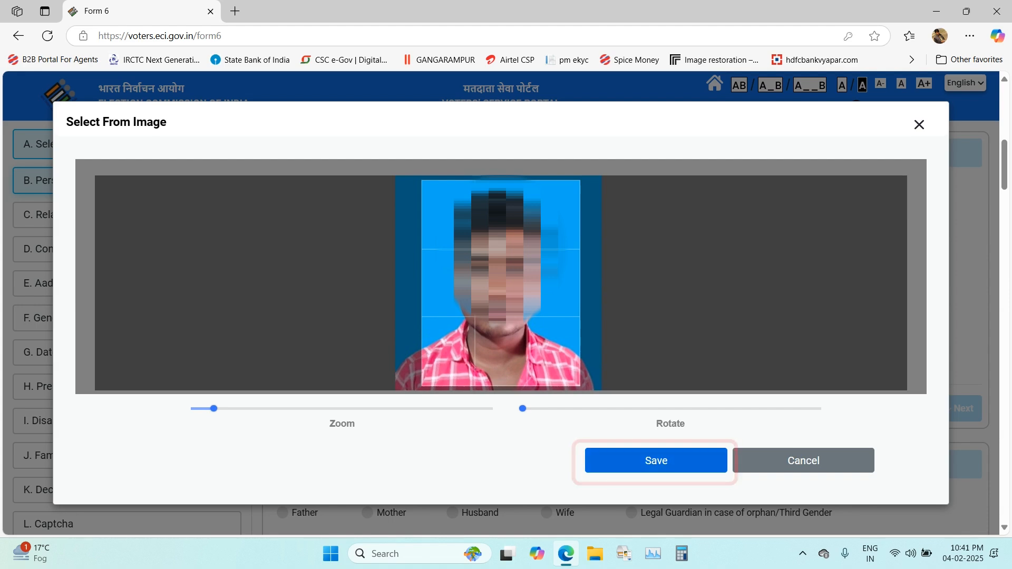
click(656, 461)
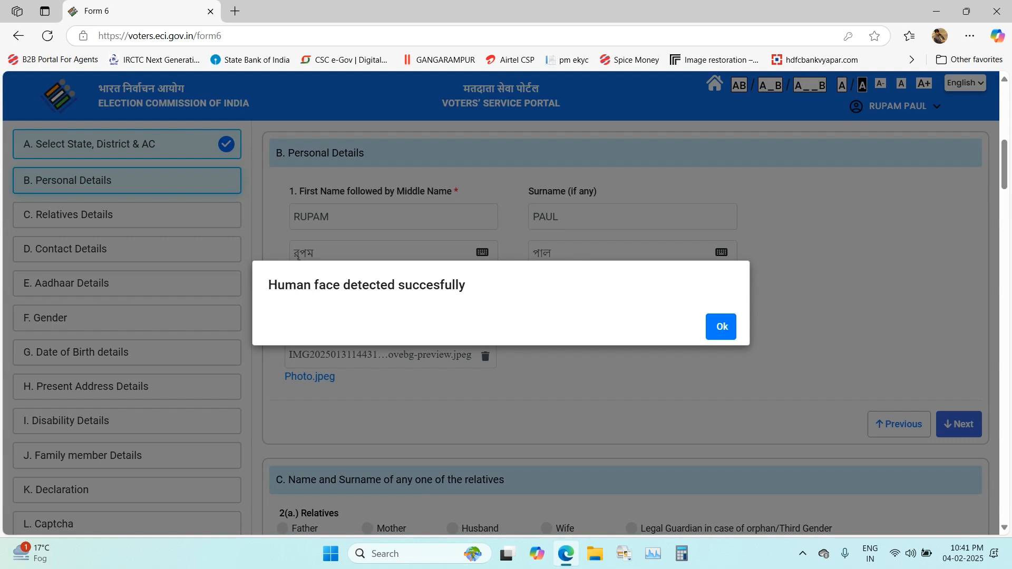
key(Return)
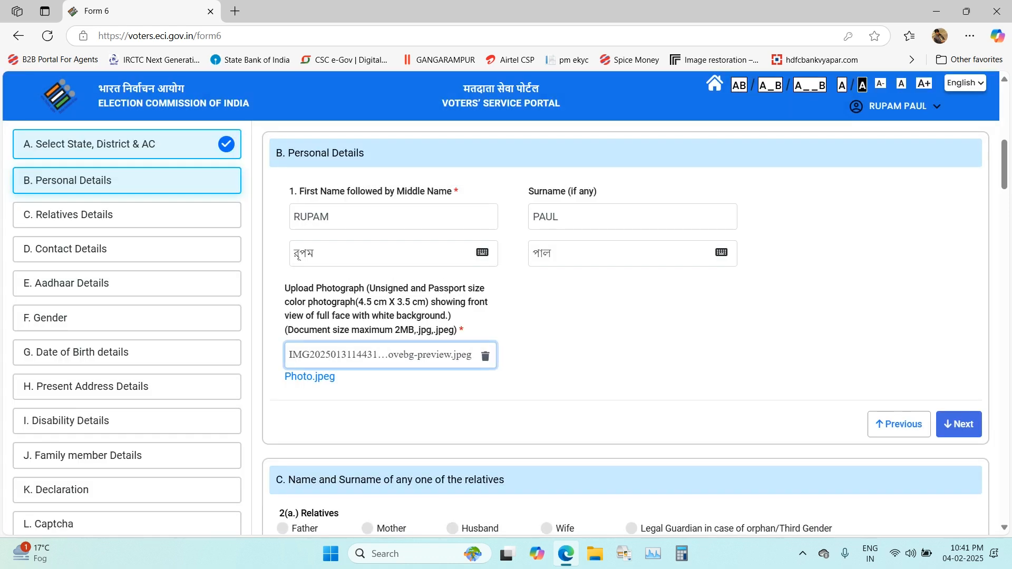
click(960, 425)
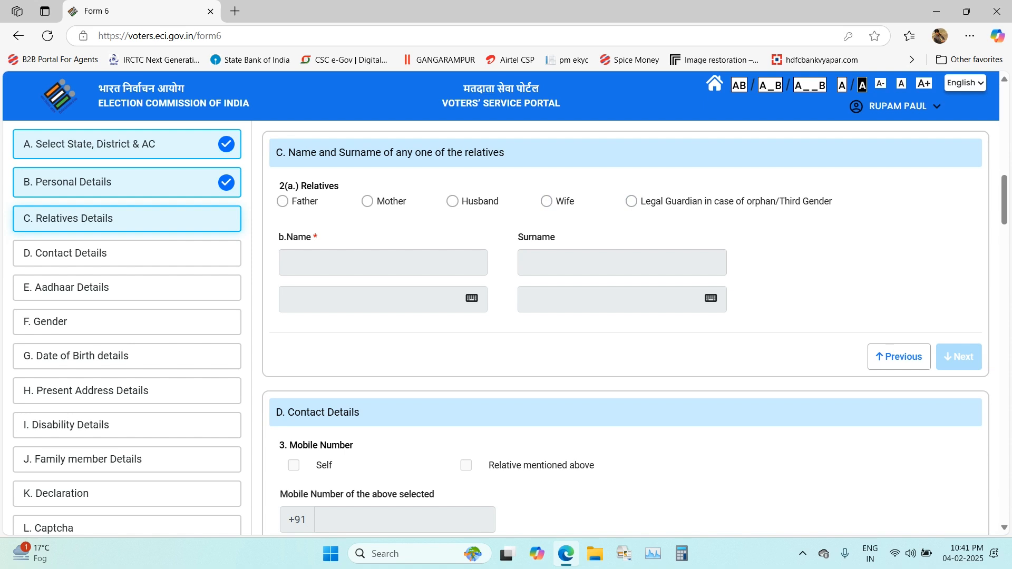
- Select Father as relative and enter his name, correcting the Bengali vowel sign
click(283, 202)
click(337, 263)
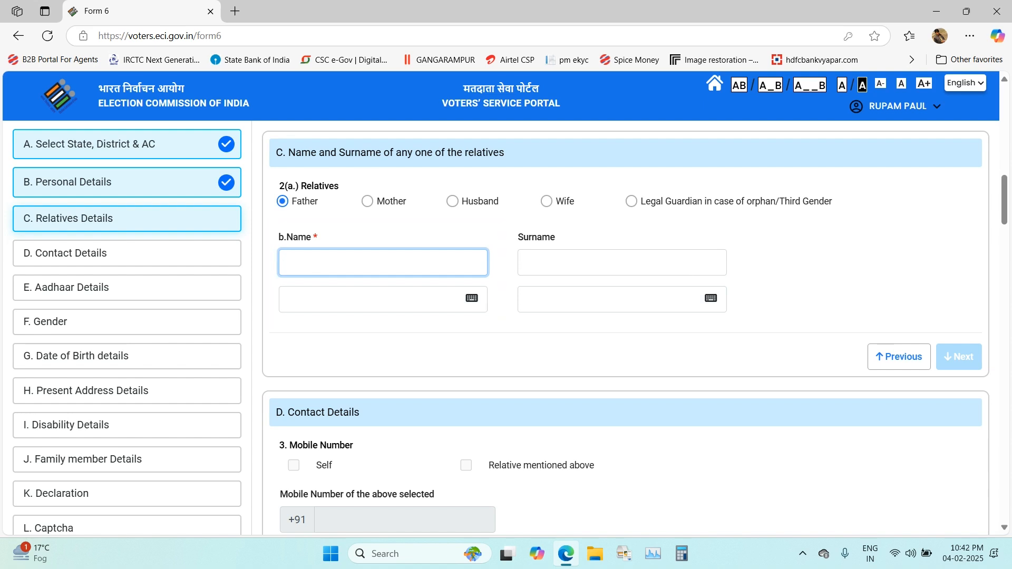
key(Tab)
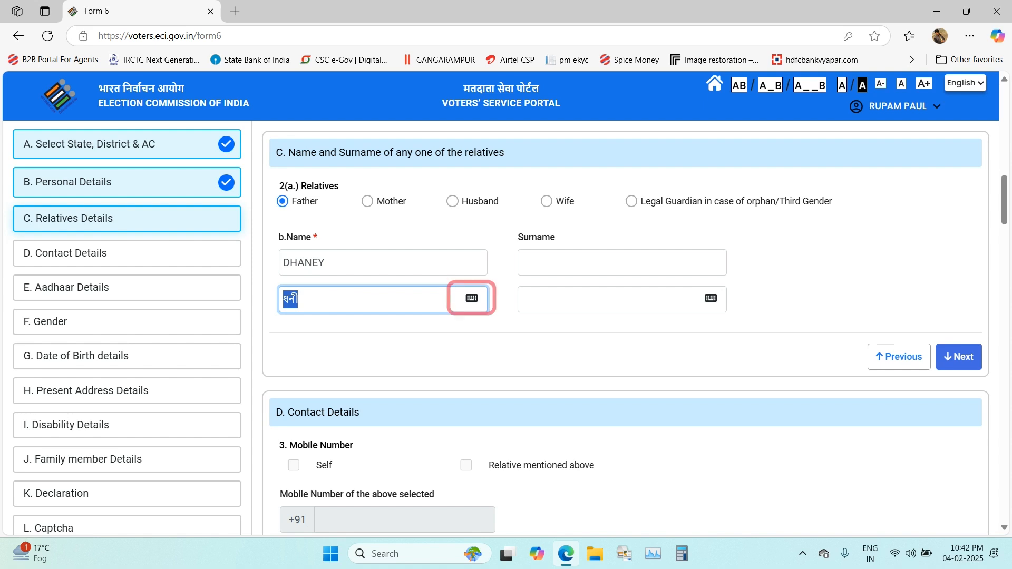
click(472, 298)
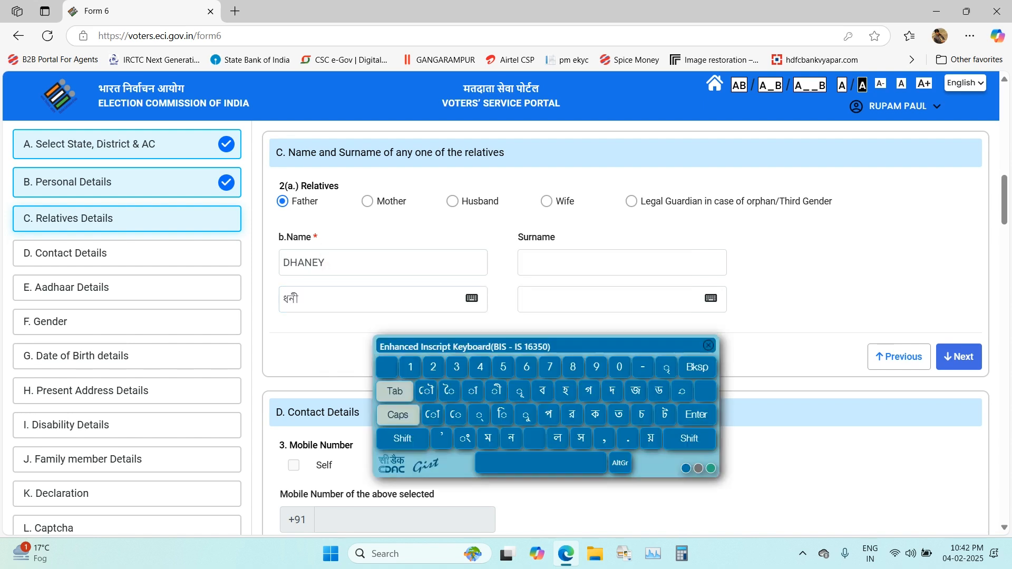
click(298, 300)
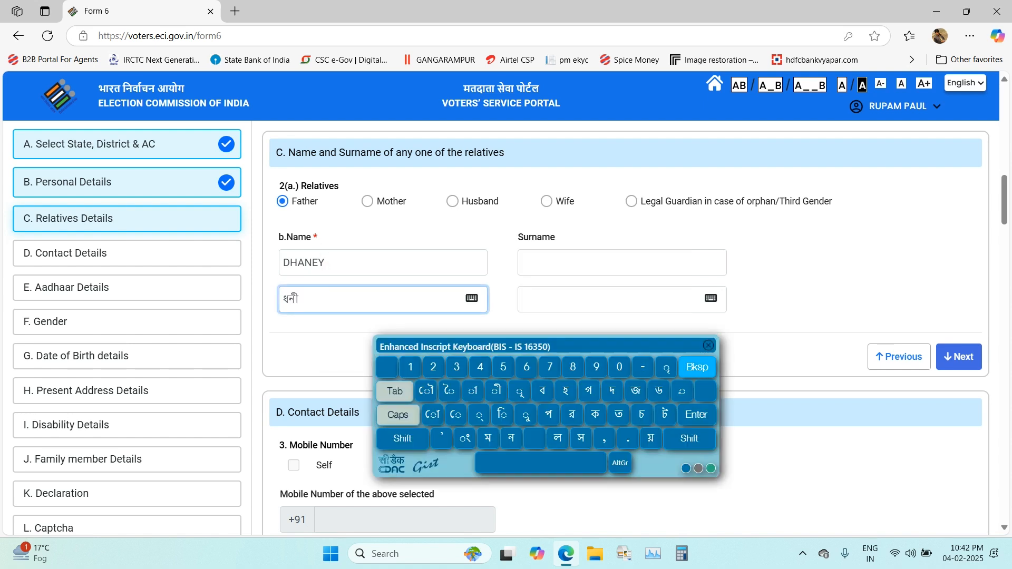
click(697, 367)
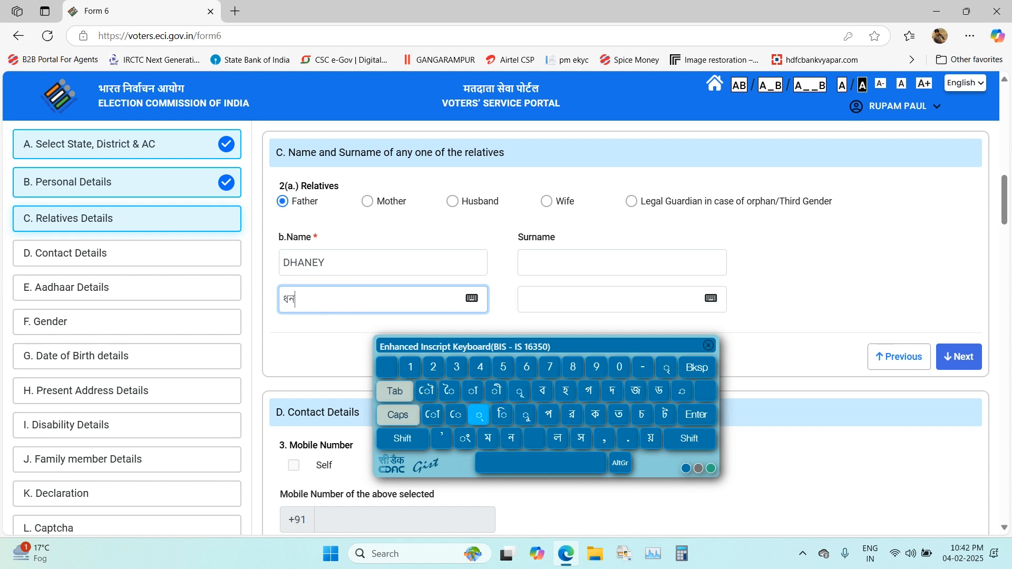
click(456, 414)
- Enter the father's surname and continue to Contact Details
click(560, 263)
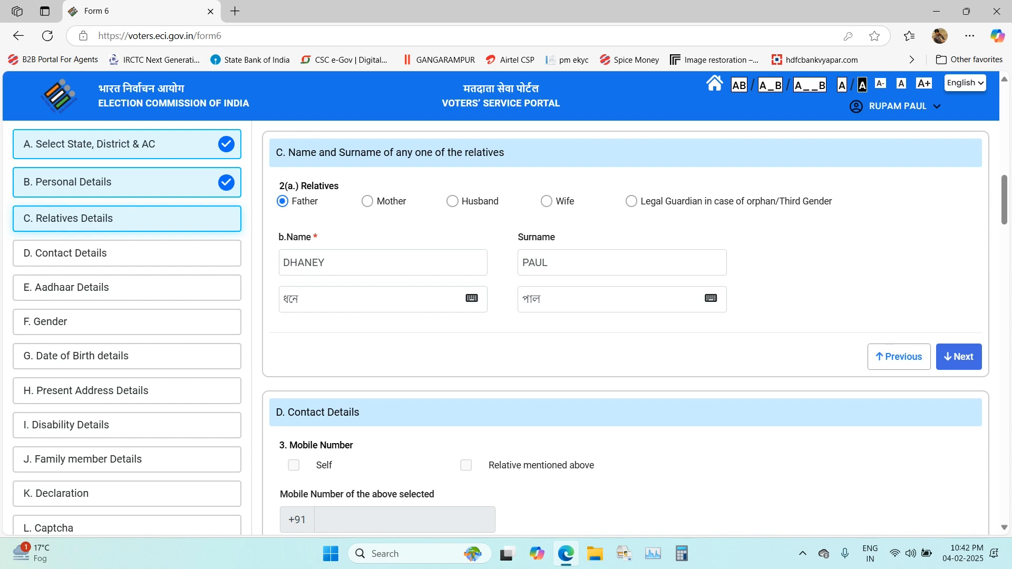
click(959, 357)
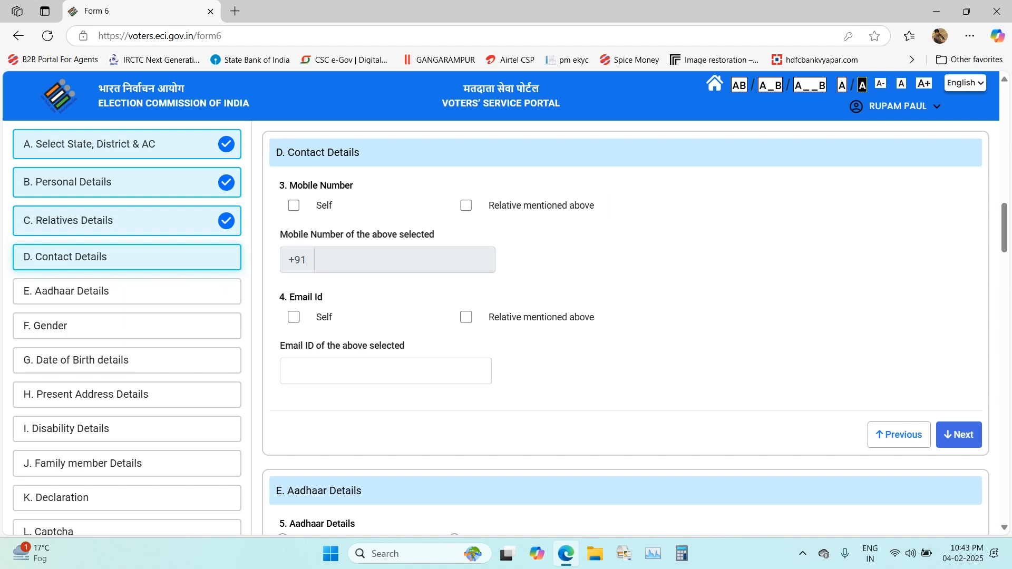
- Mark the contact mobile as the applicant's own (Self), enter the number, and finish Contact Details
click(294, 206)
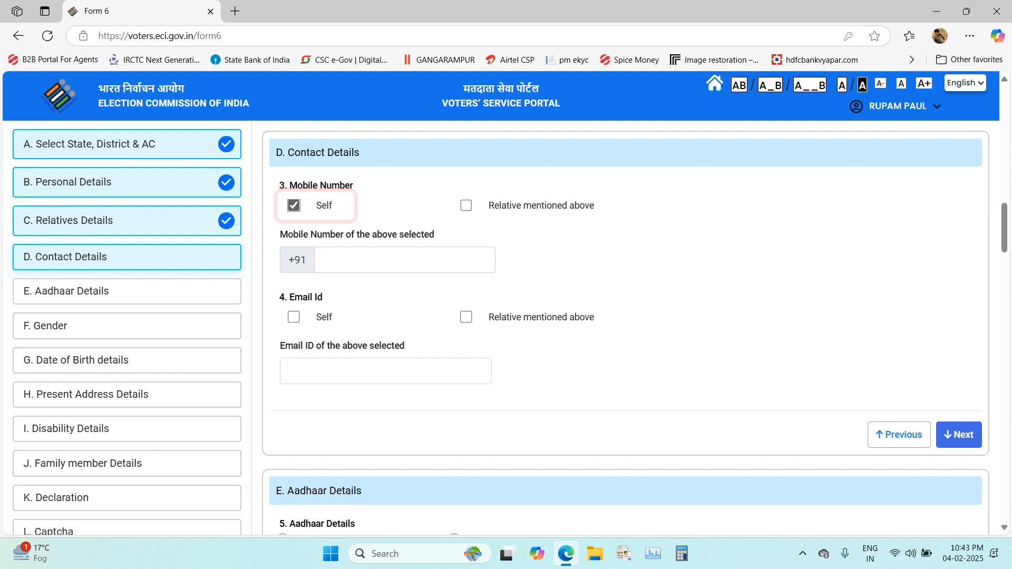
click(405, 260)
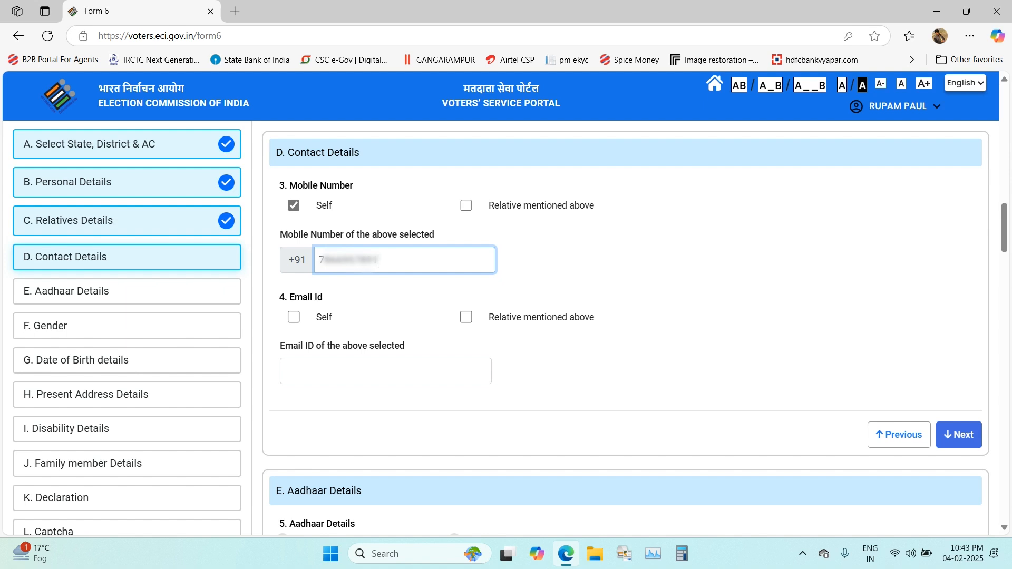
key(Return)
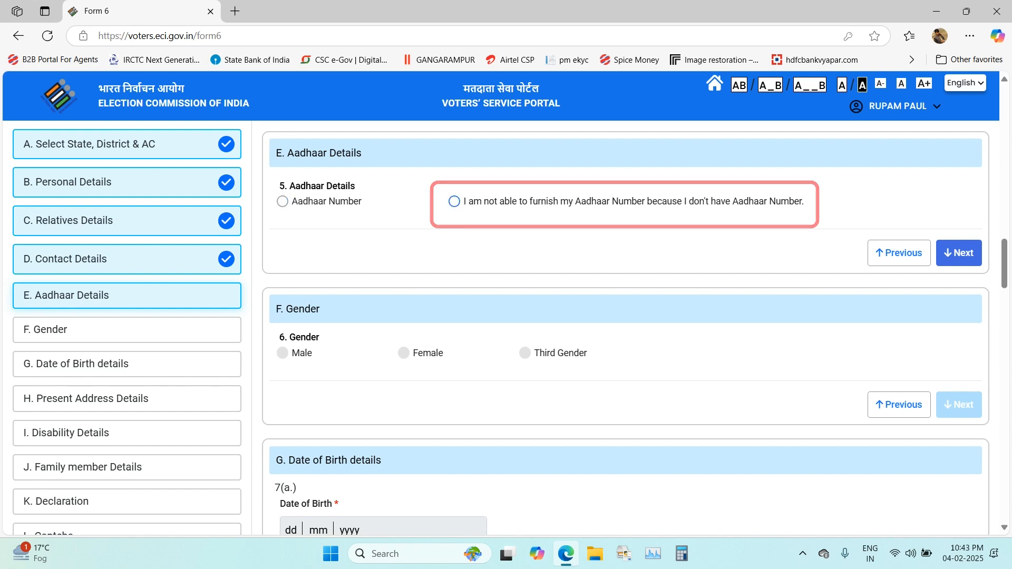
- Choose to provide the Aadhaar number and enter it, then set Gender to Male
click(454, 202)
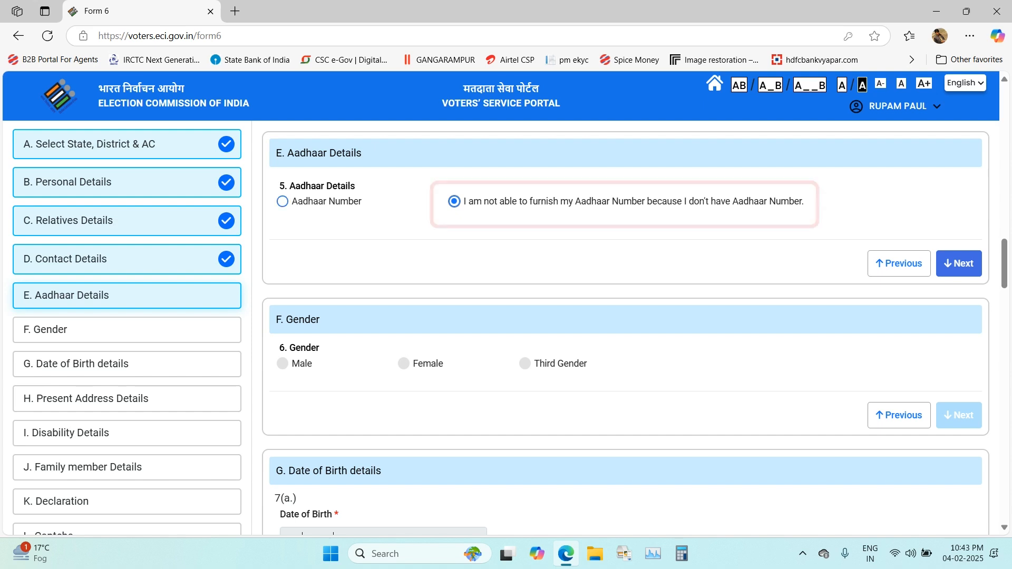
click(283, 202)
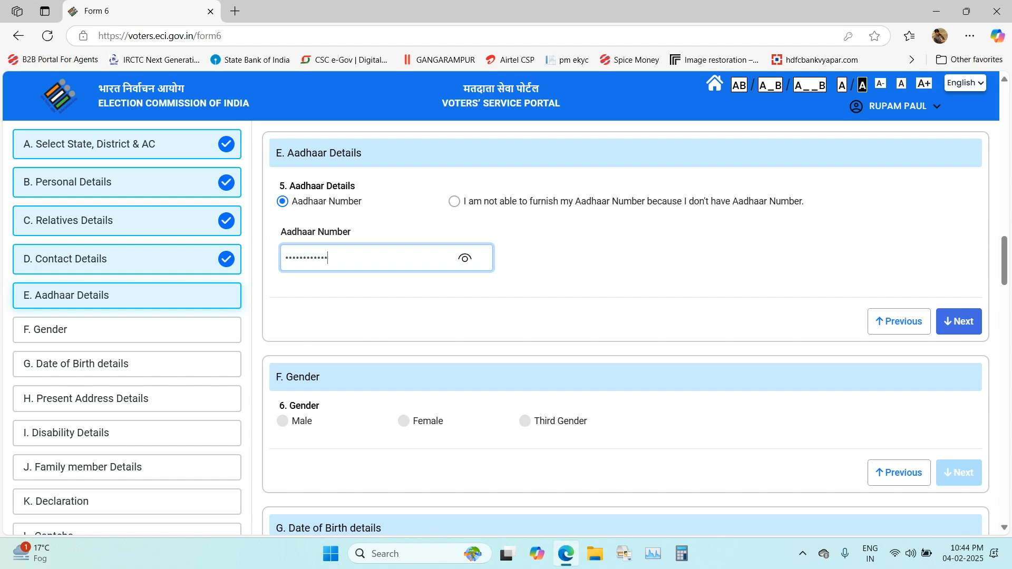
click(959, 322)
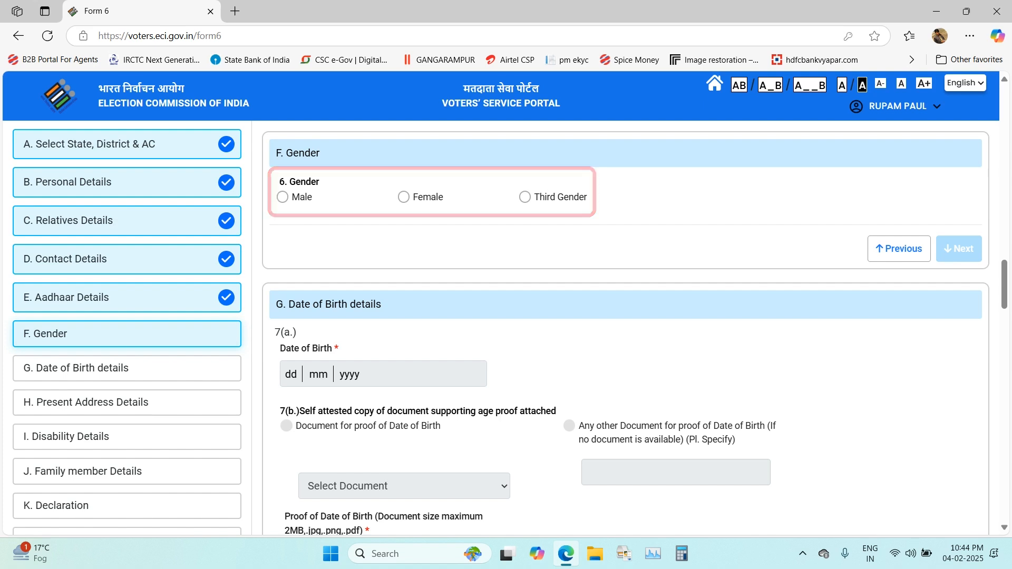
click(282, 197)
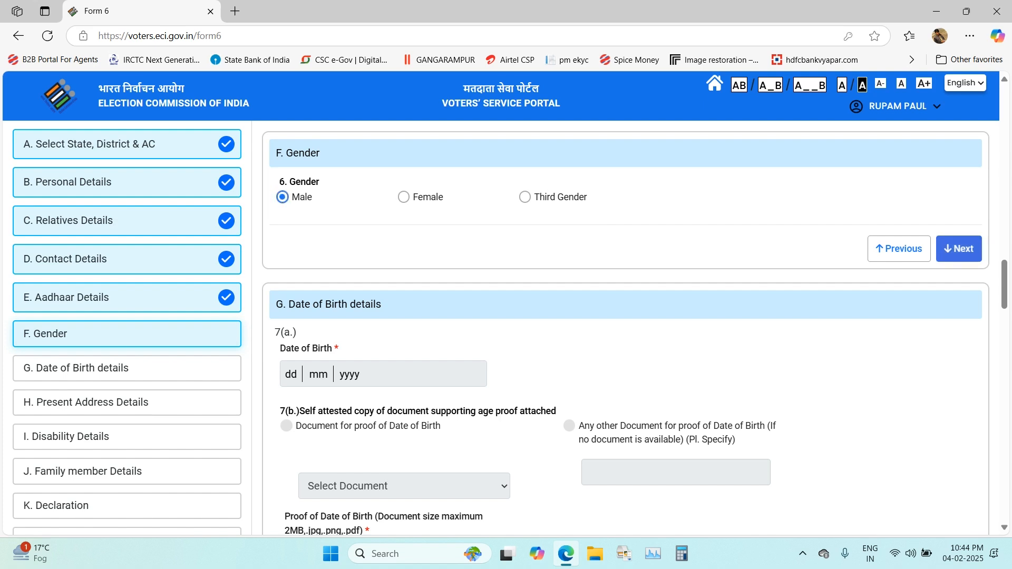
click(959, 249)
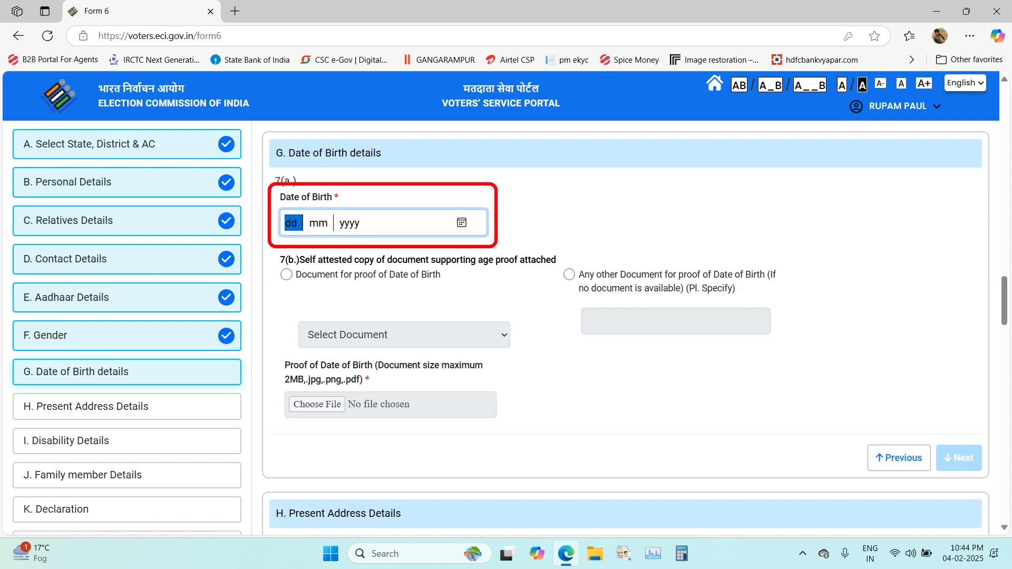
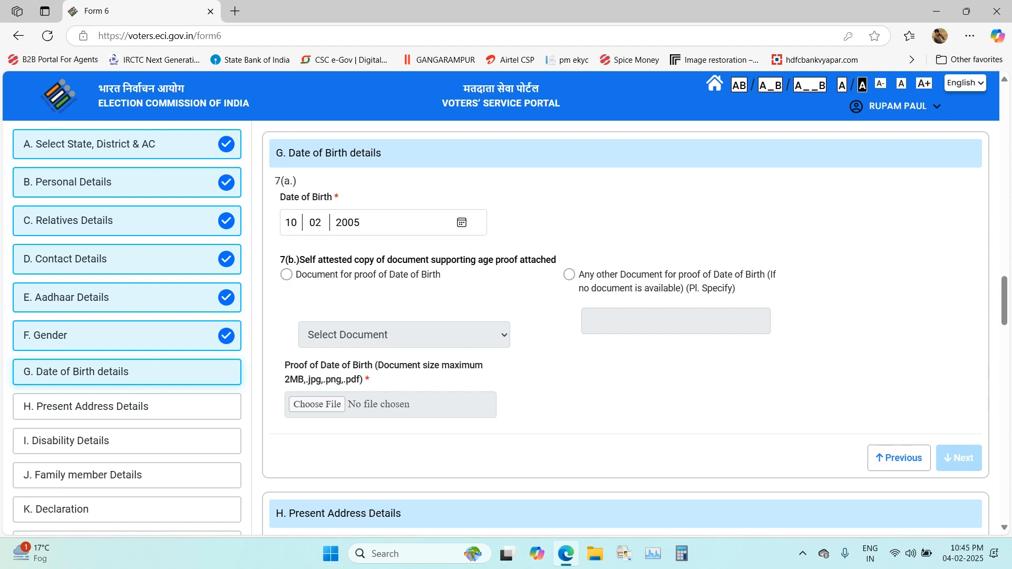
click(286, 275)
click(403, 335)
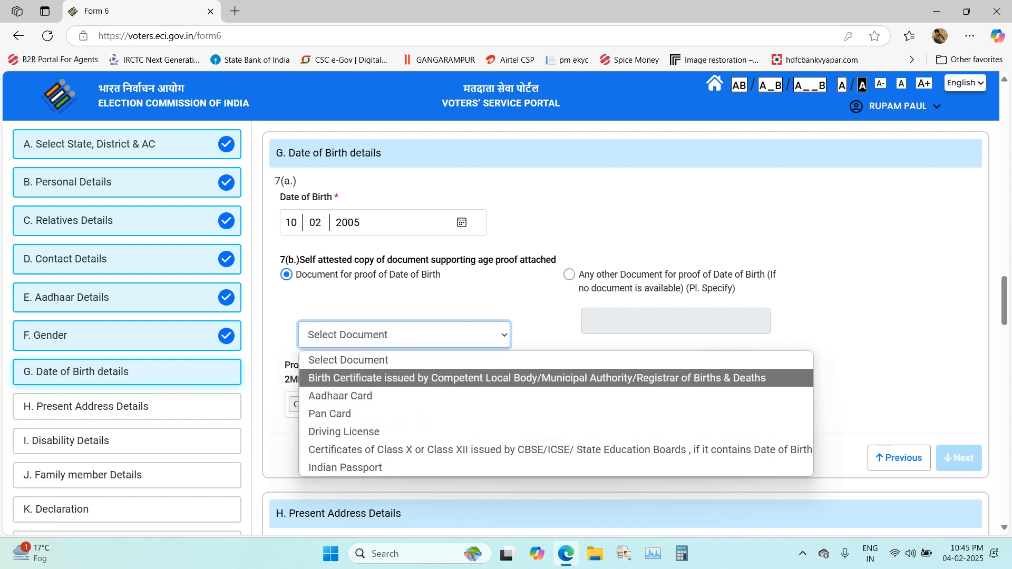
key(Down)
key(Down)
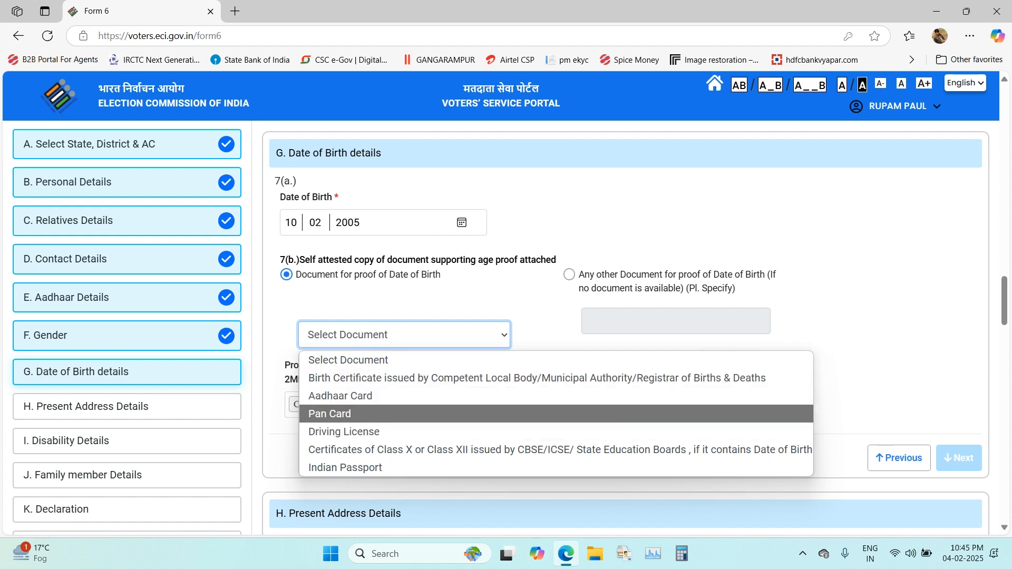
key(Down)
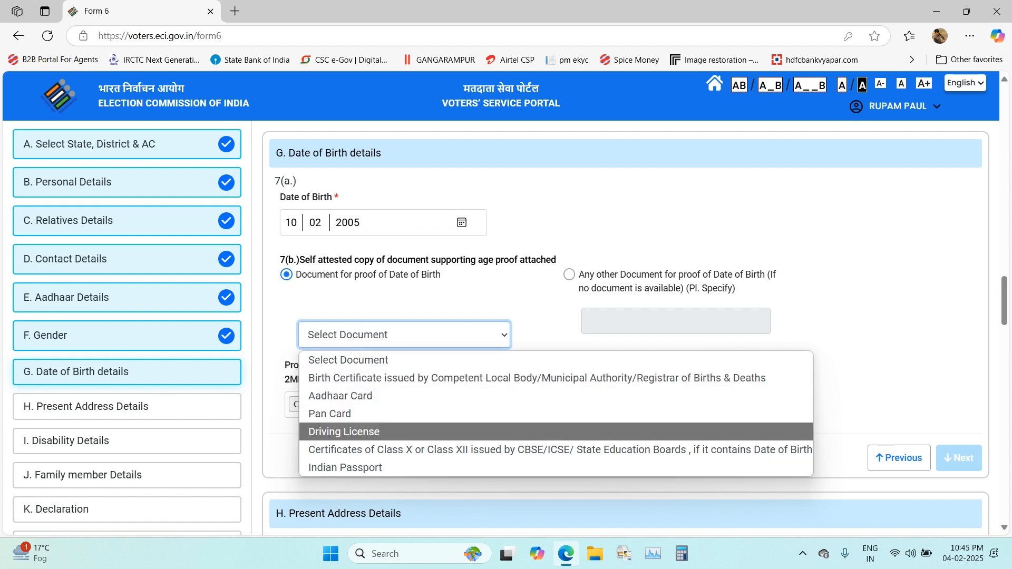
key(Down)
key(Down)
key(Up)
key(Up)
key(Up)
key(Up)
key(Up)
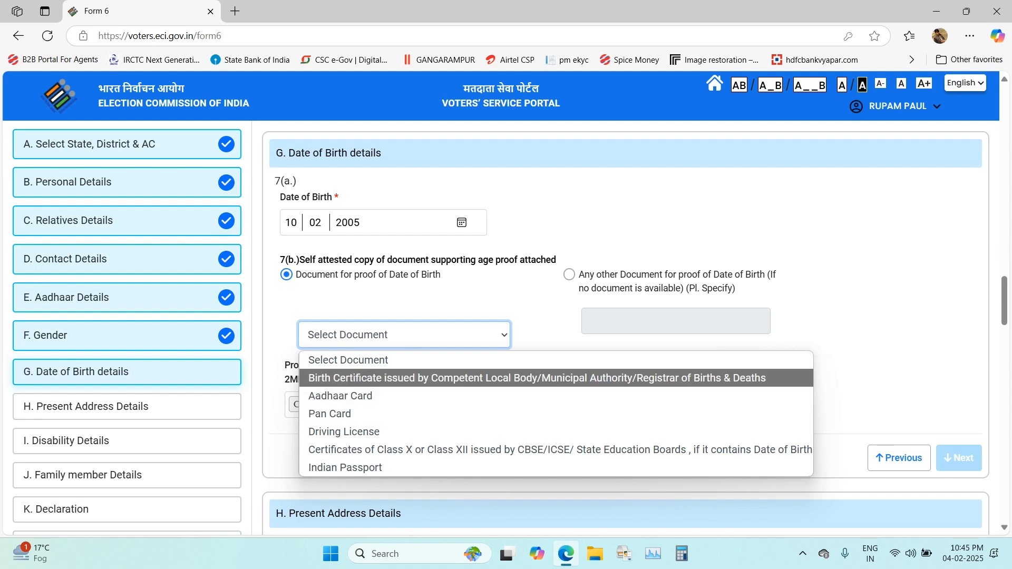
key(Down)
key(Down)
key(Down)
key(Down)
key(Down)
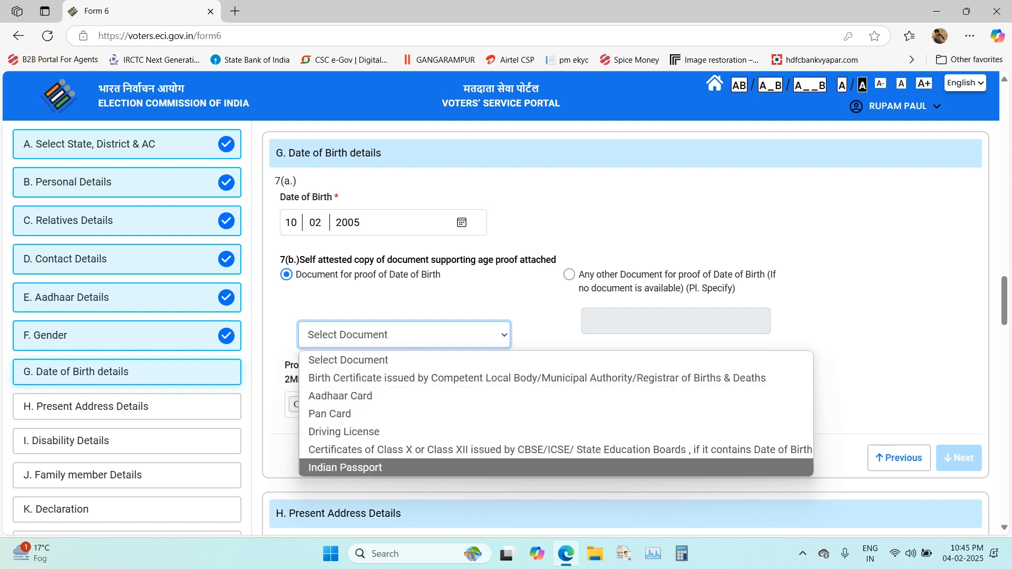
click(538, 311)
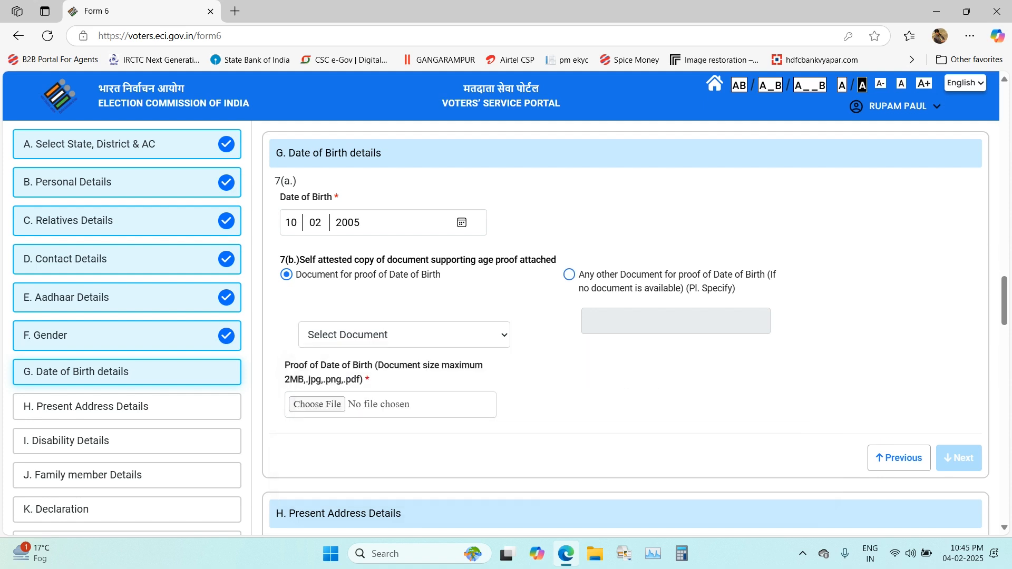
- Try the 'Any other Document' option, then pick Pan Card from the listed proof documents
click(569, 275)
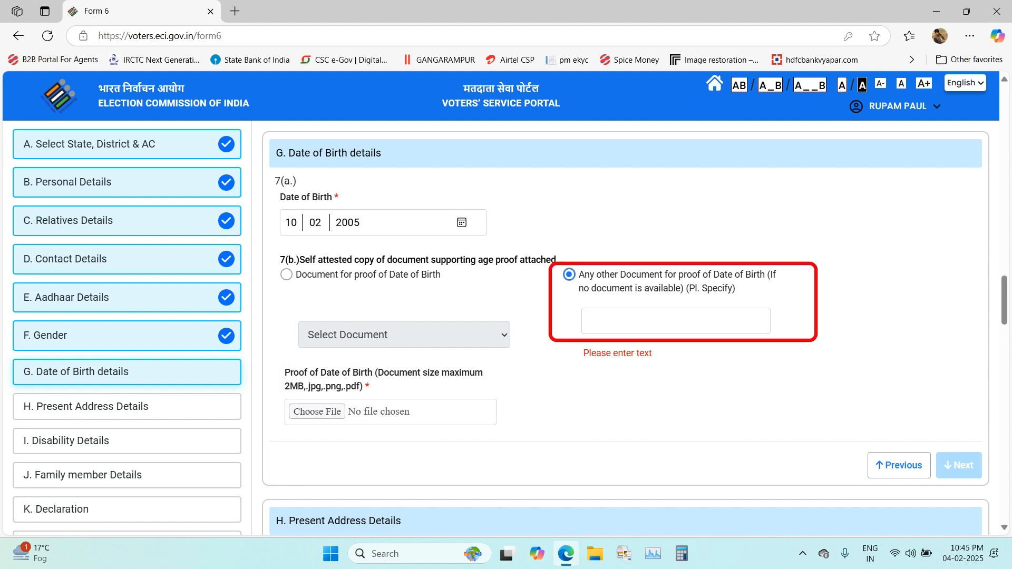
click(644, 321)
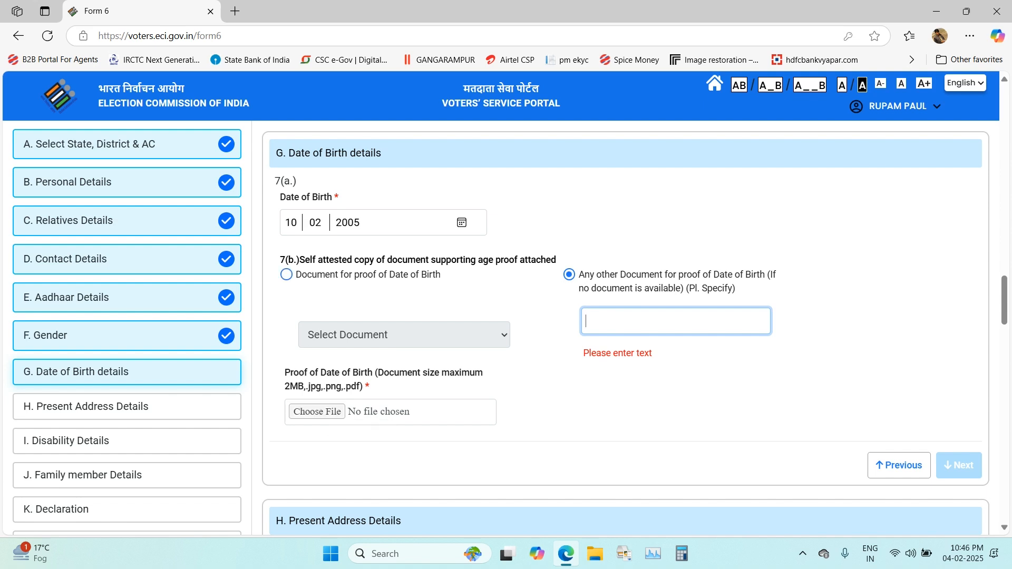
click(286, 275)
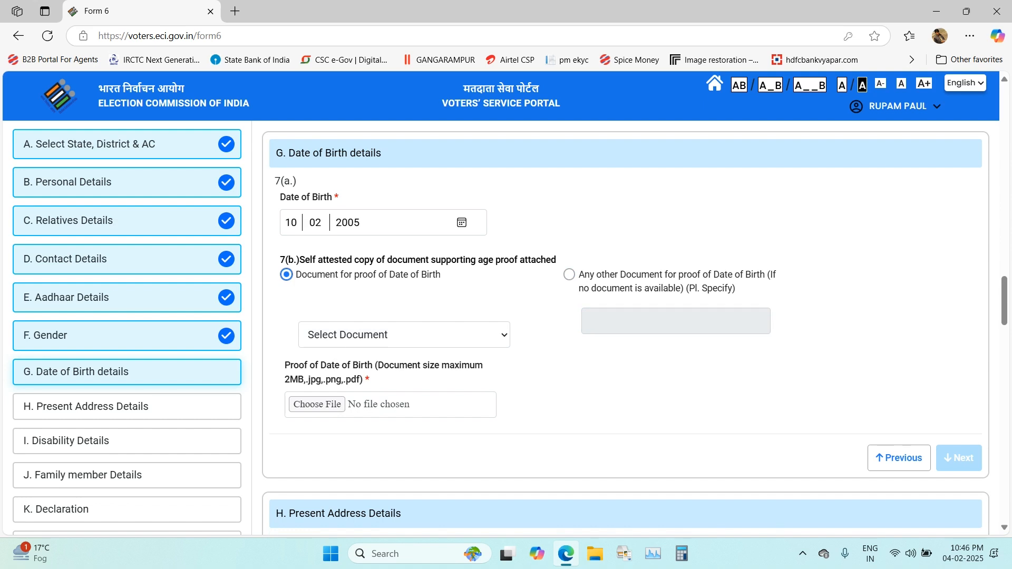
click(404, 334)
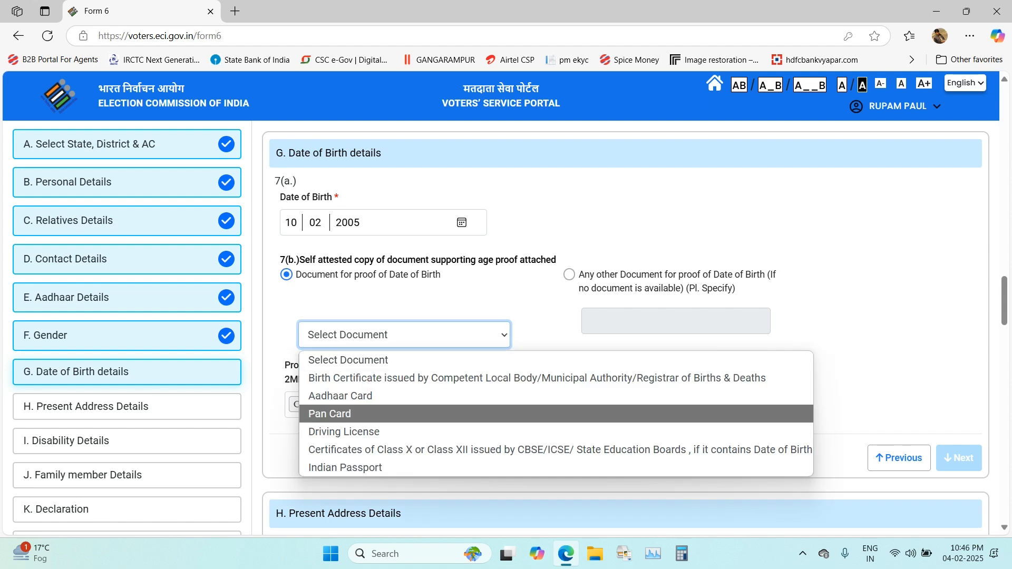
click(330, 410)
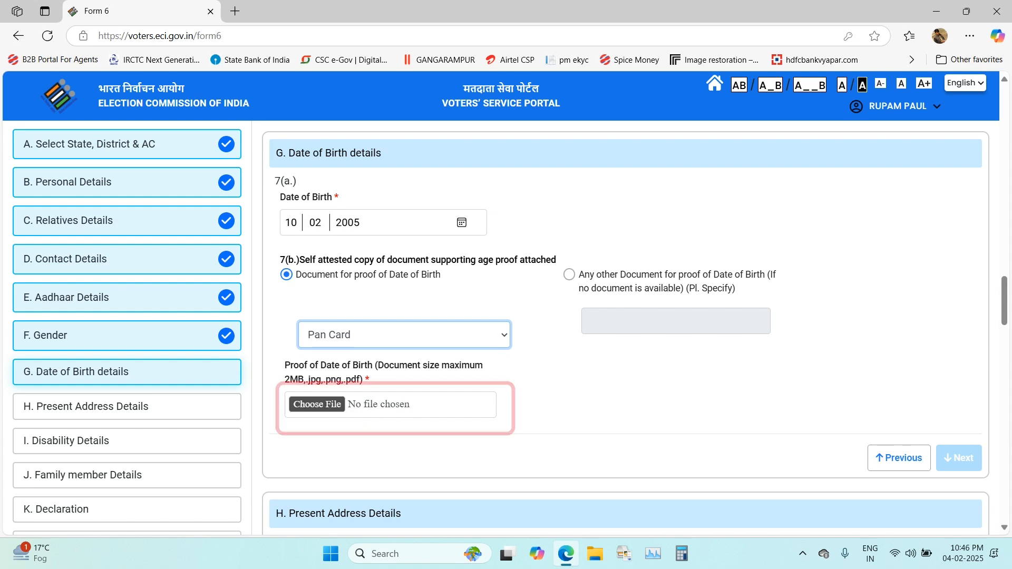
- Attach pan.pdf from Downloads as date-of-birth proof and continue to Present Address Details
click(327, 405)
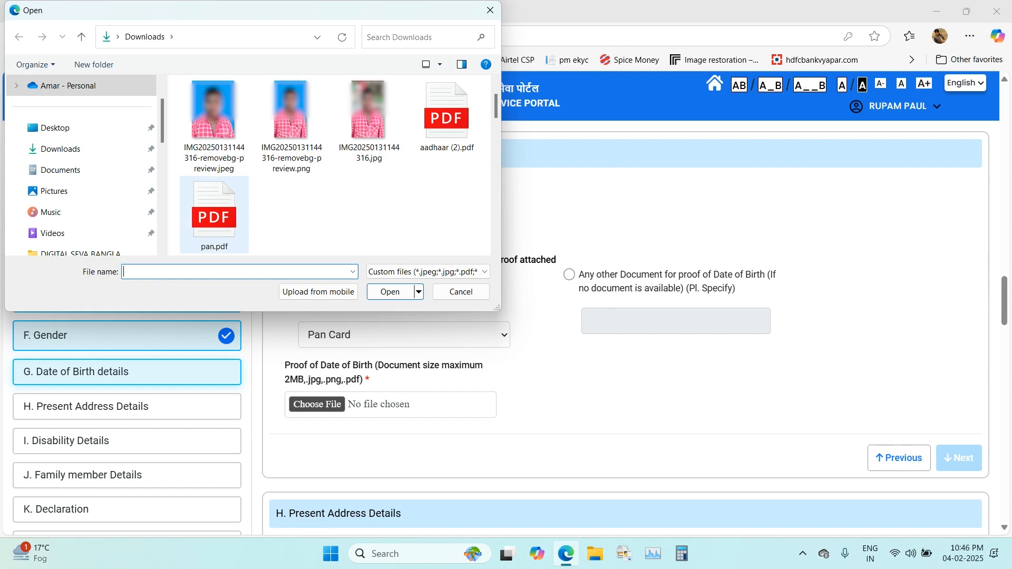
double_click(214, 214)
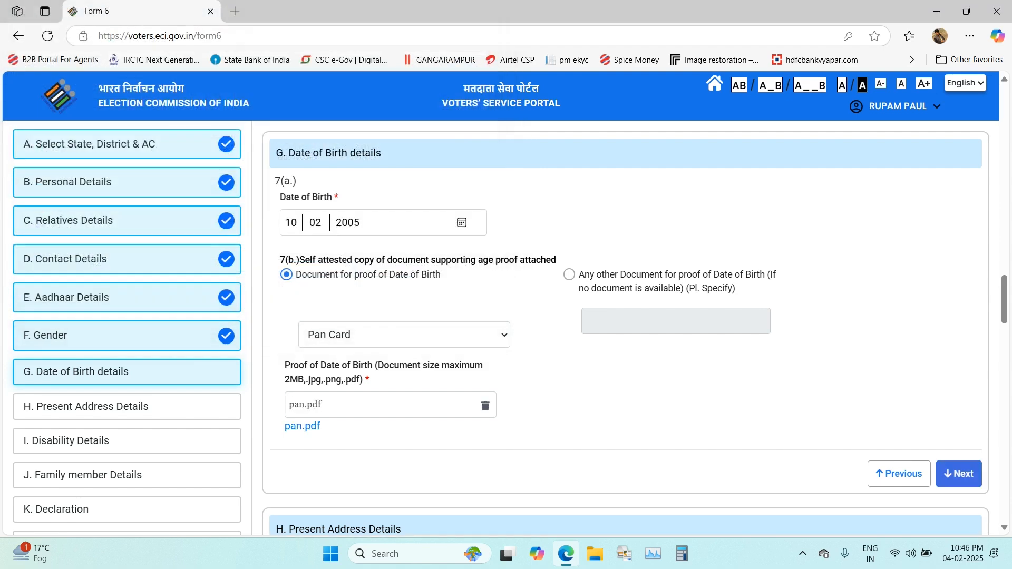
click(959, 473)
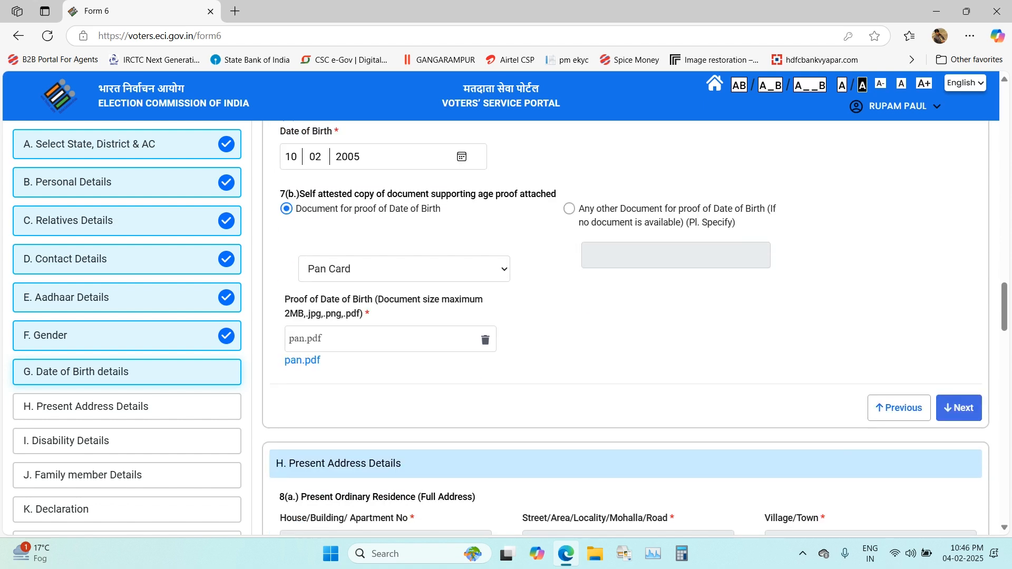
click(959, 409)
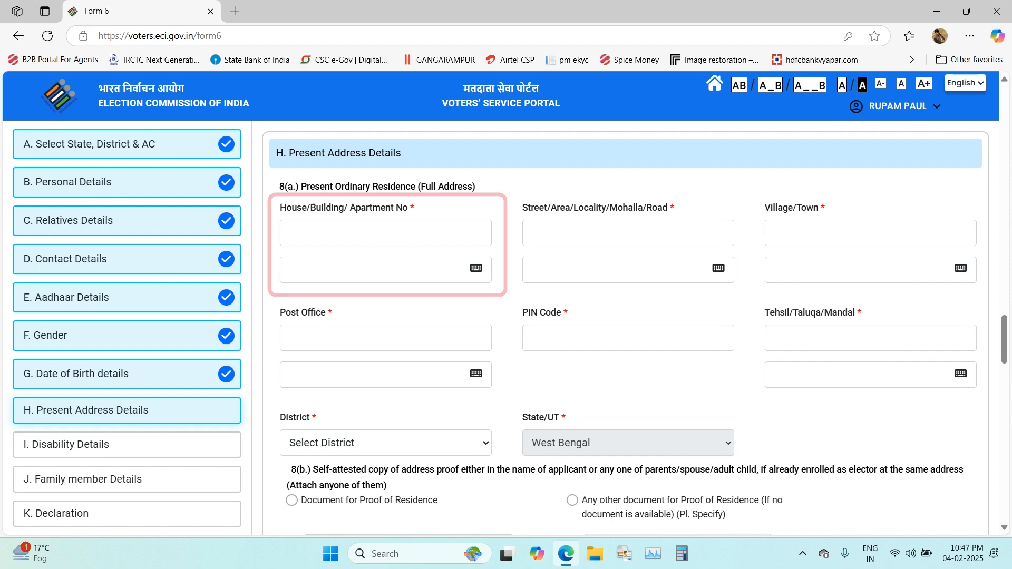
- Enter the present address's house and street, and dismiss the regional-language on-screen keyboard
click(386, 233)
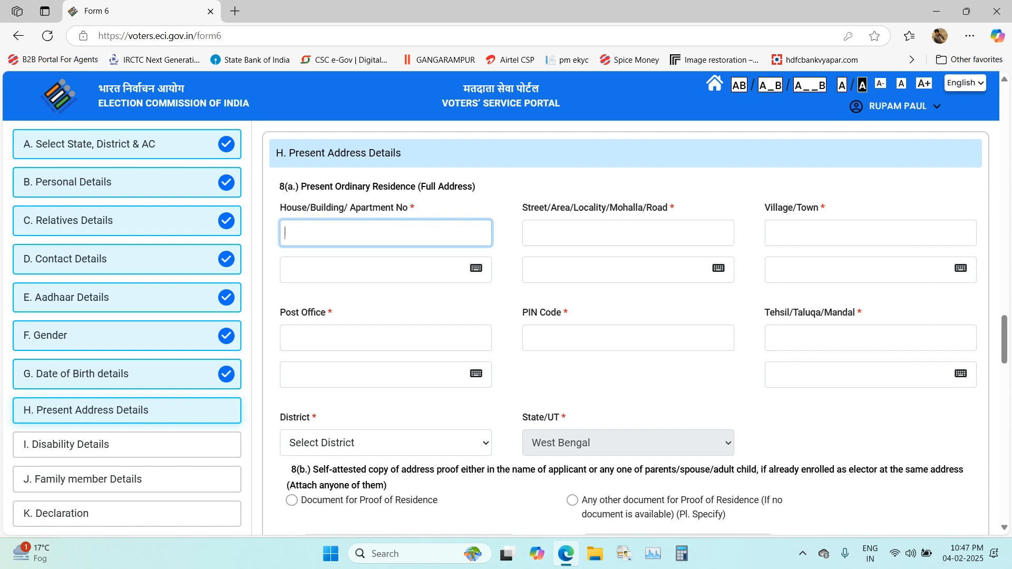
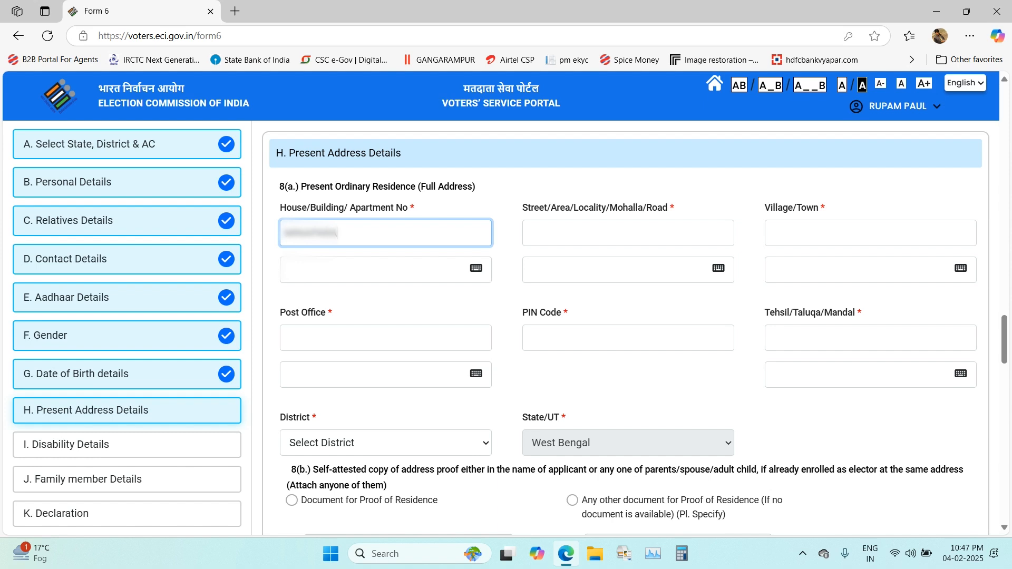
click(628, 233)
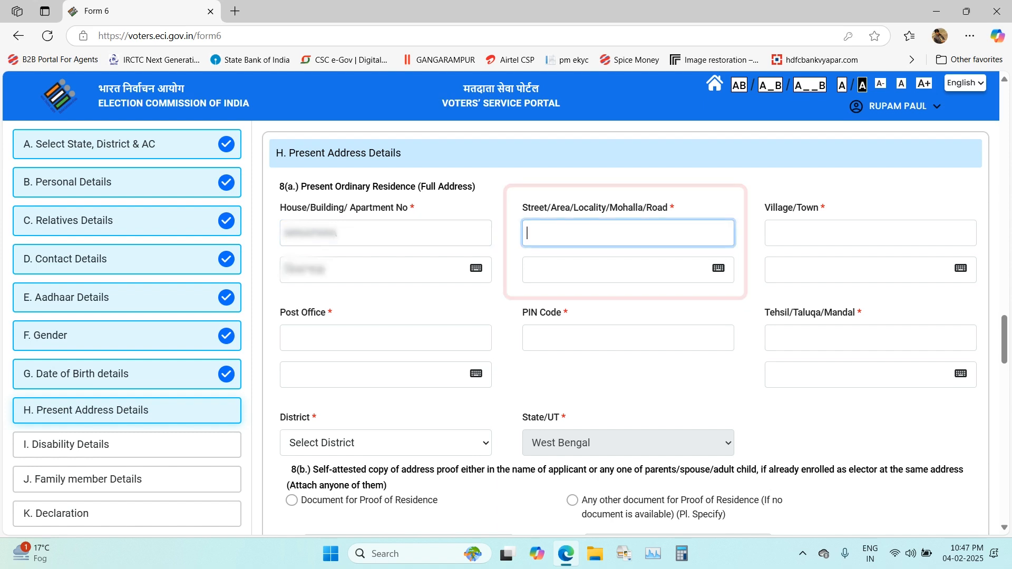
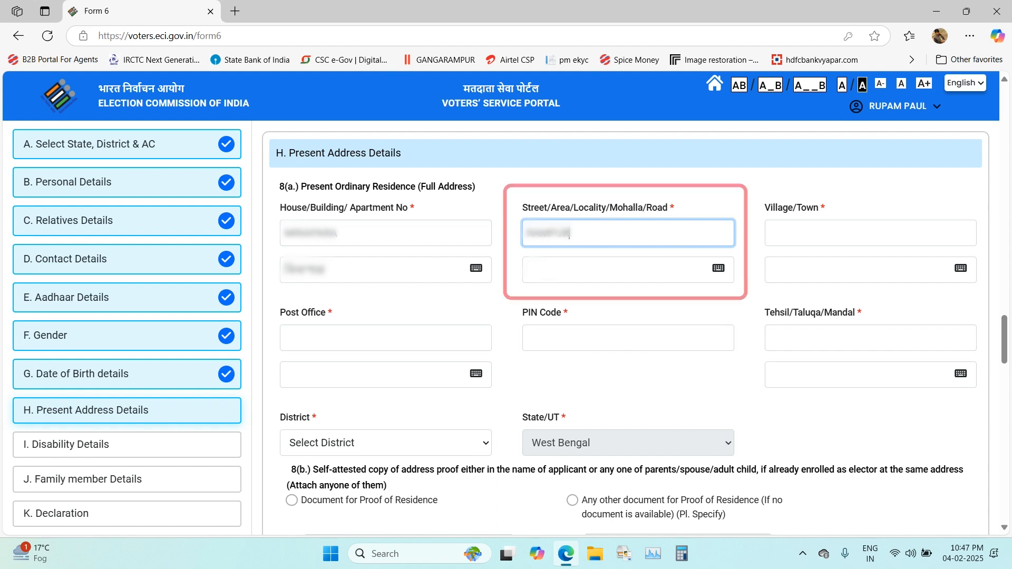
click(870, 233)
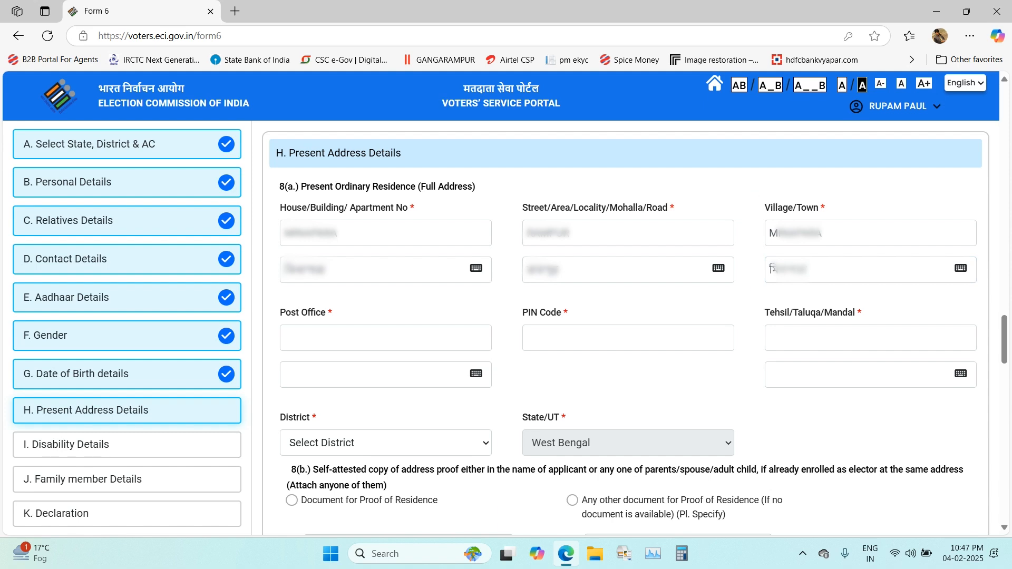
click(476, 268)
drag(496, 242, 494, 318)
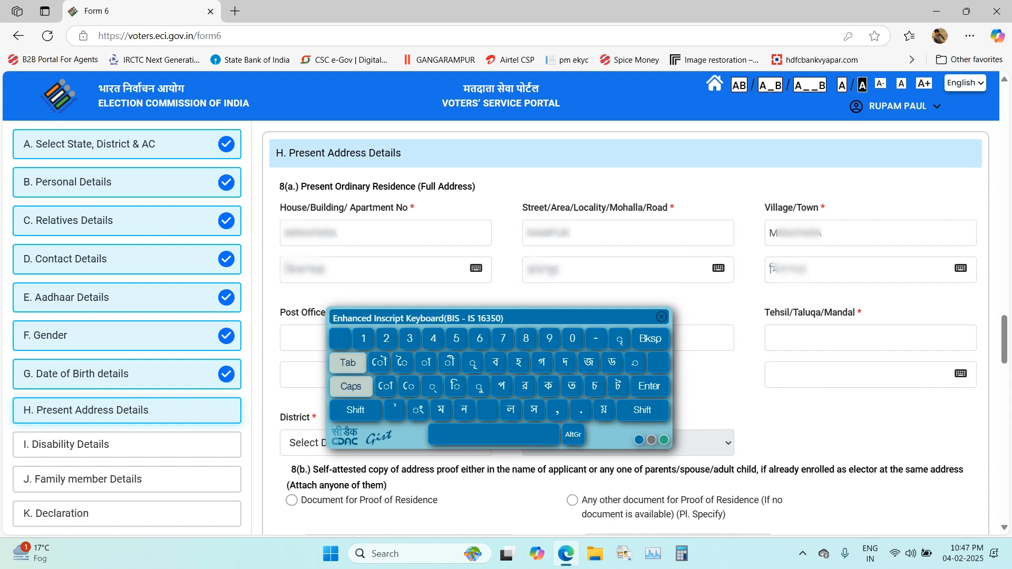
click(662, 318)
- Fill in the post office, PIN code and tehsil of the present address
click(385, 338)
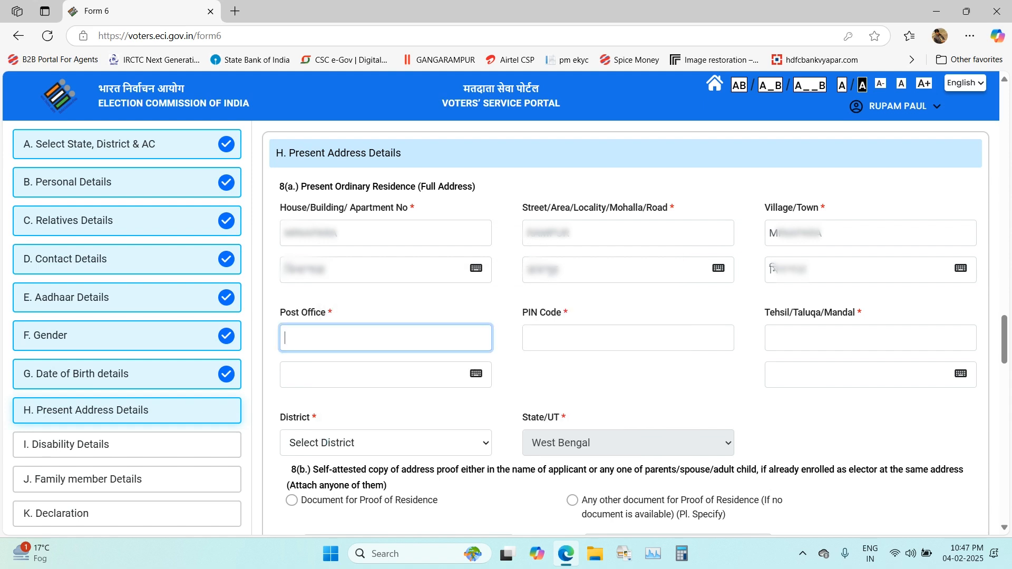
text(RAMPUR)
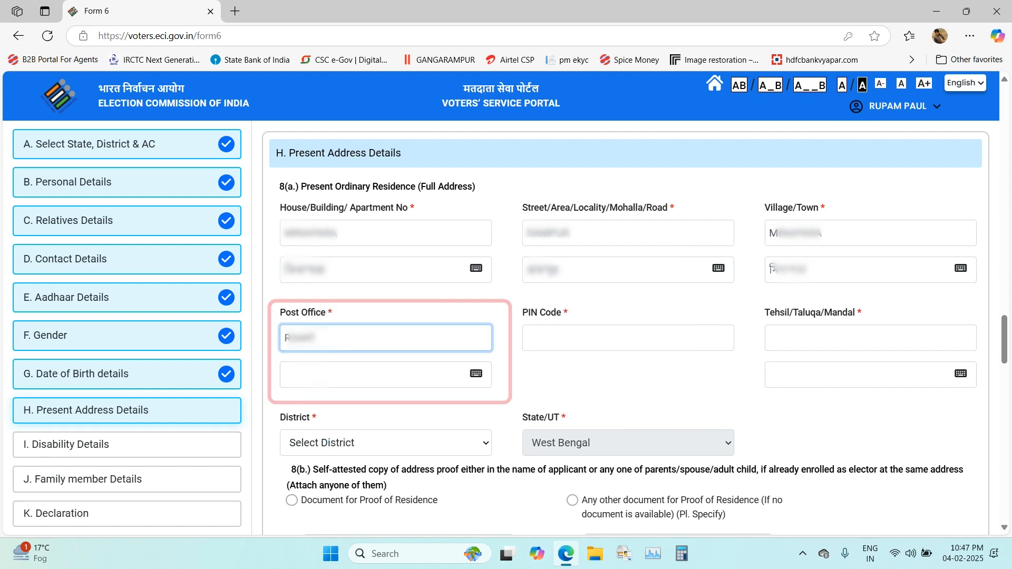
click(628, 338)
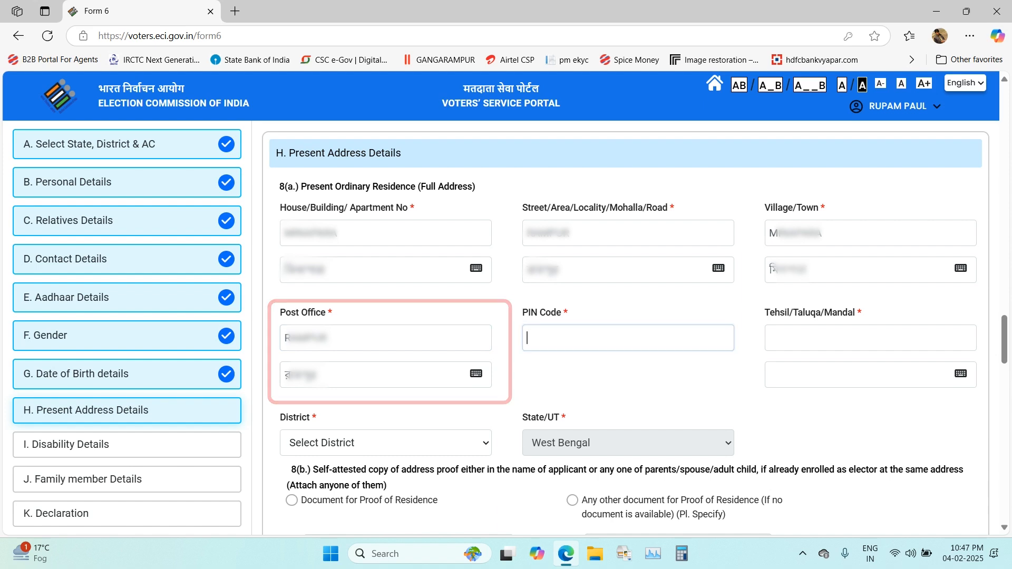
text(73)
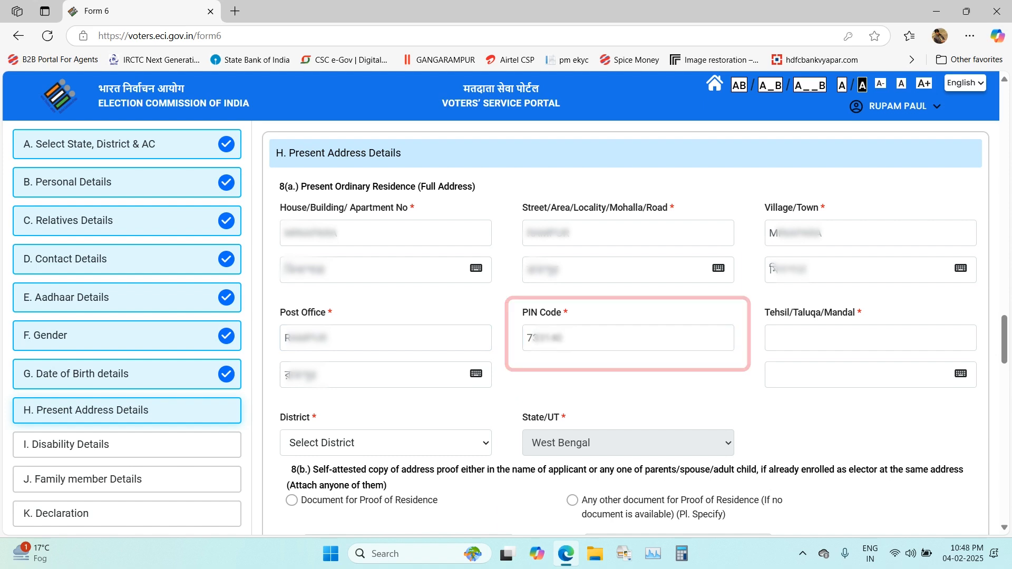
click(871, 338)
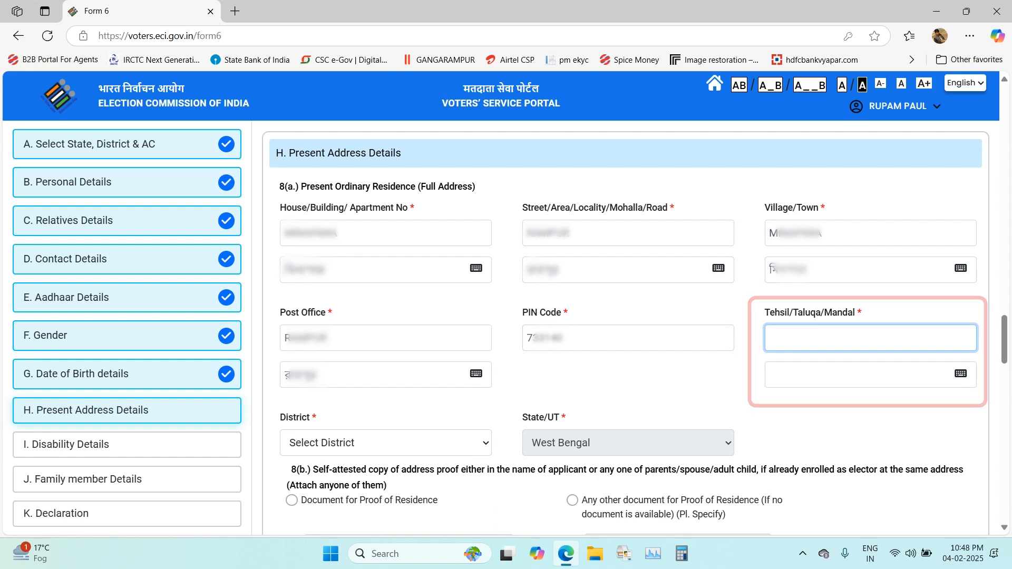
text(TAPAN)
key(Tab)
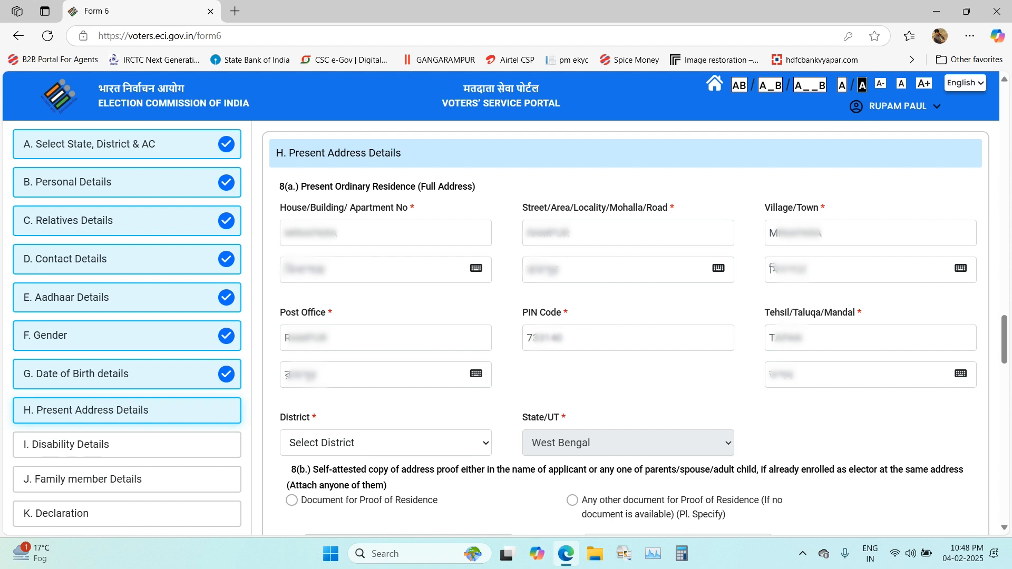
- Set the district to DAKSHIN DINAJPUR and browse the residence proof document list
scroll(626, 327, down, 1)
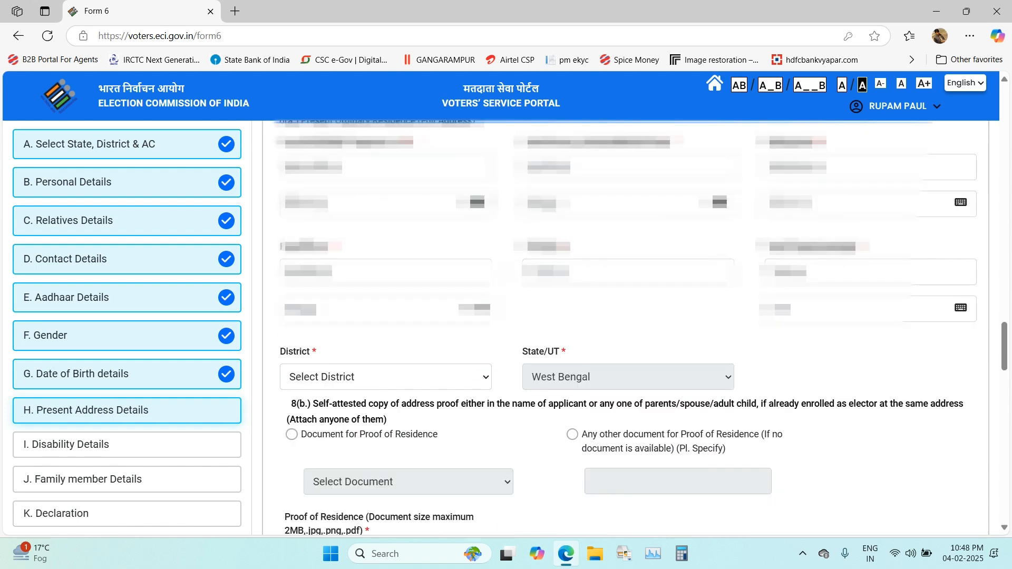
click(386, 377)
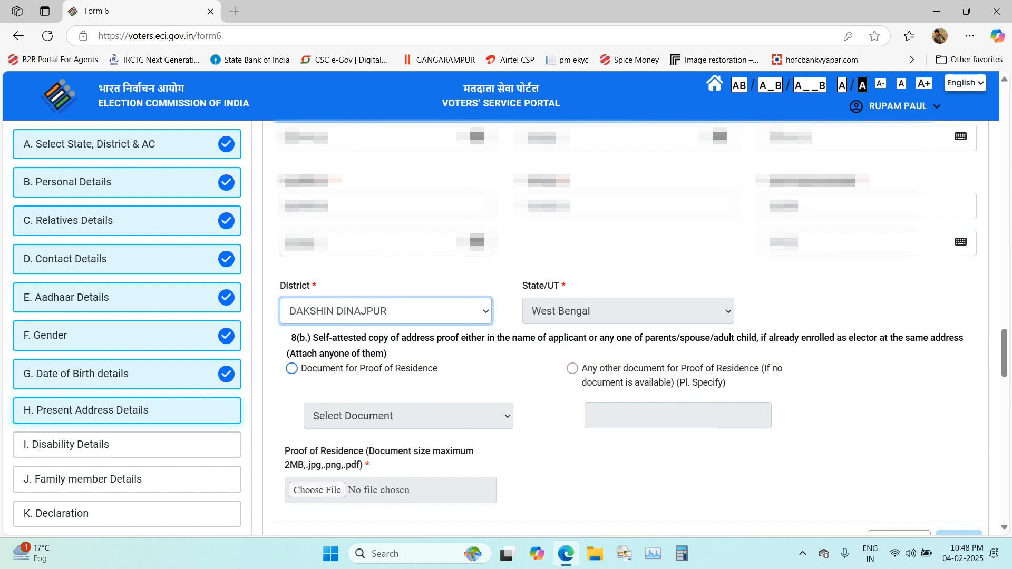
click(292, 368)
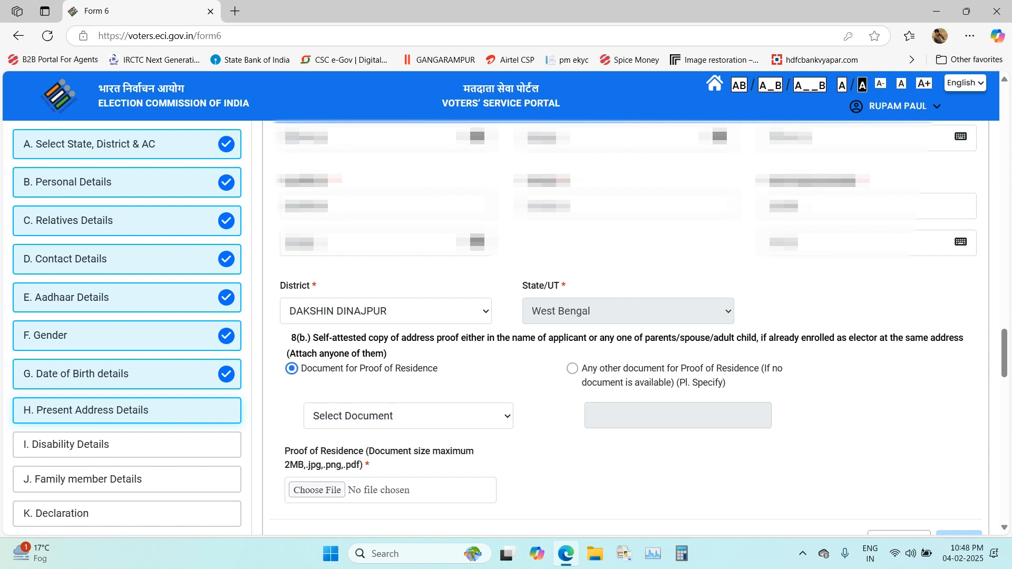
click(409, 416)
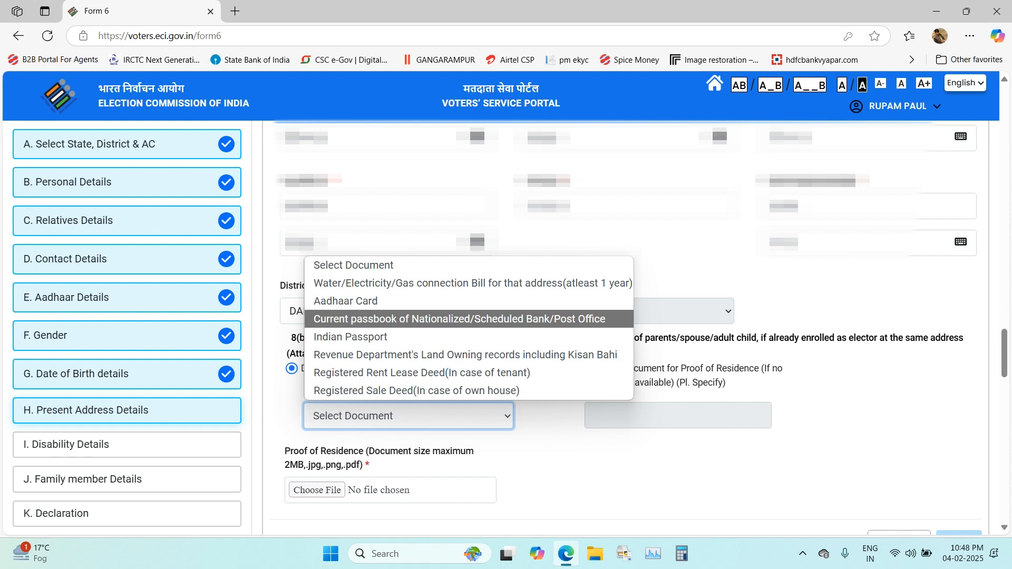
key(Down)
key(Down)
key(Down)
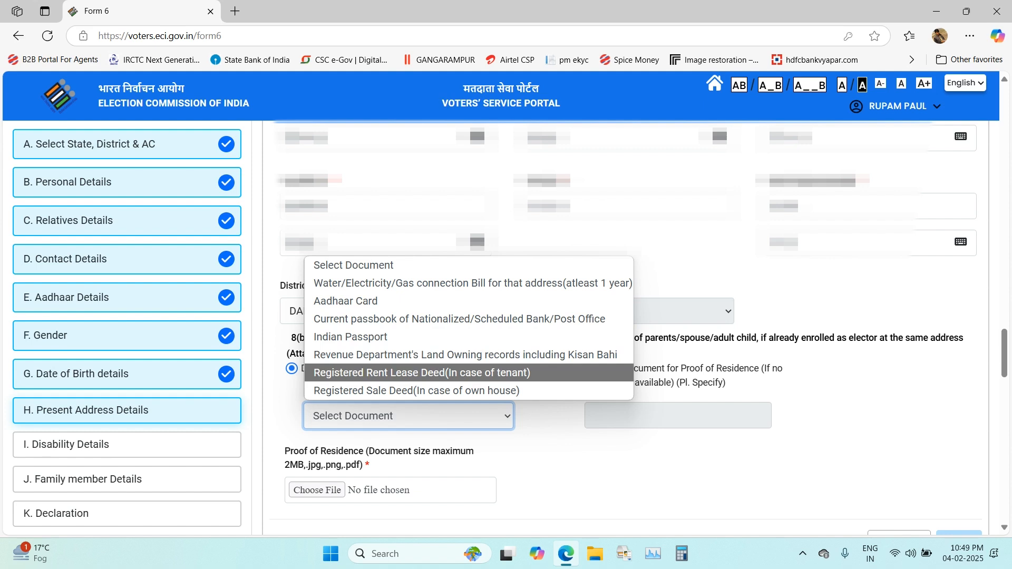
key(Down)
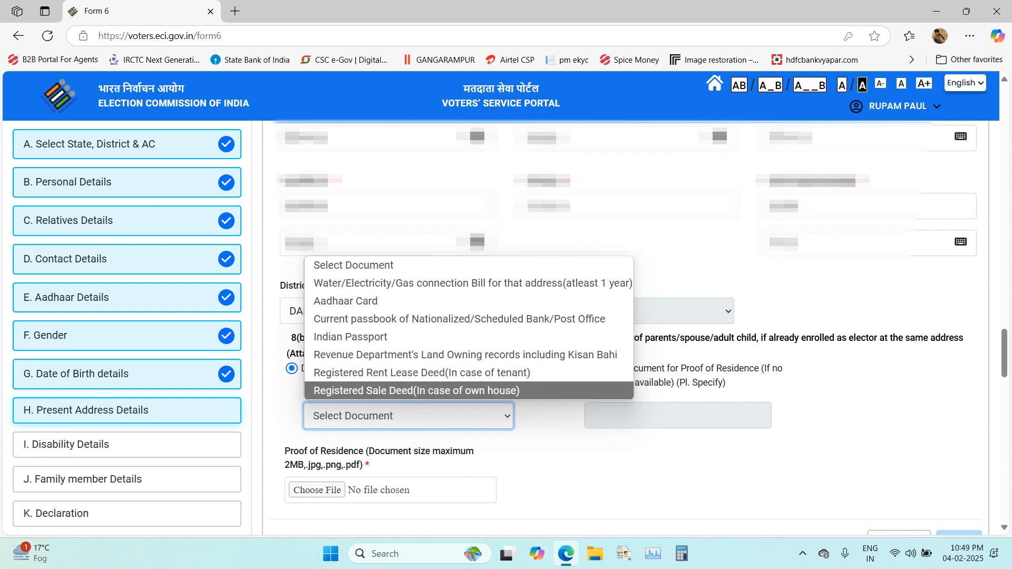
key(Up)
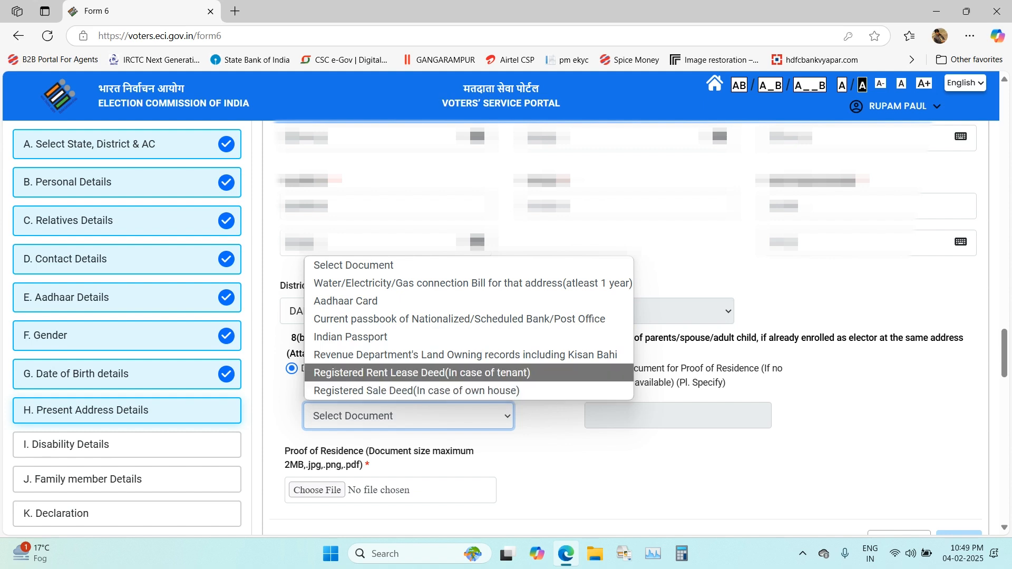
key(Down)
key(Escape)
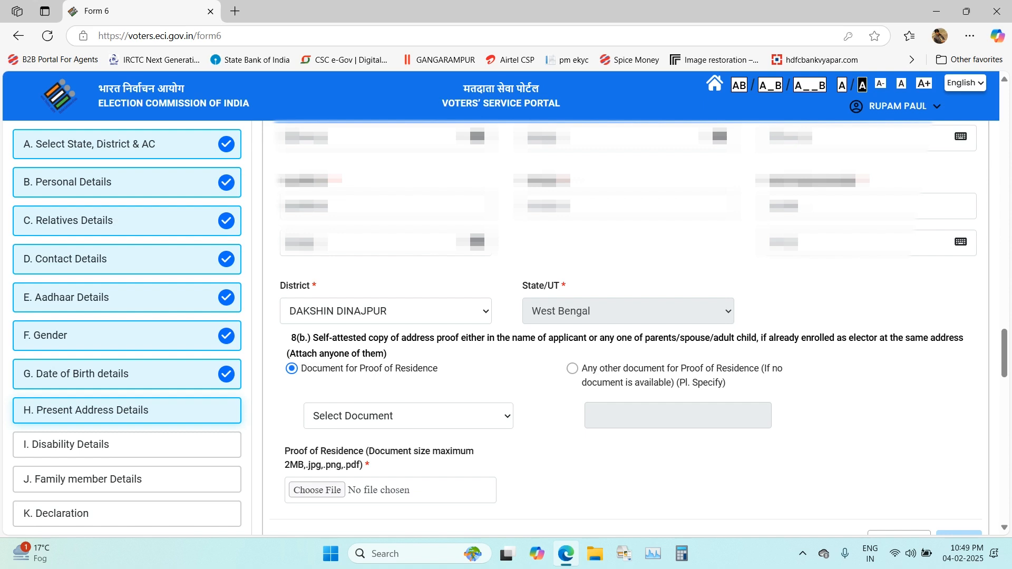
- Choose Aadhaar Card as the residence proof document and bring up its file picker
key(alt+Down)
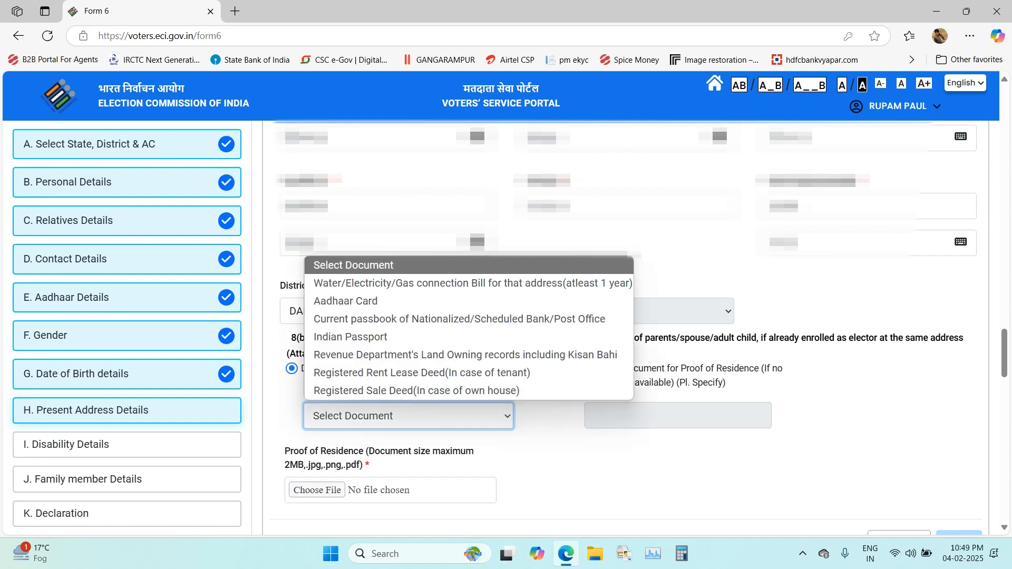
key(Down)
key(Down)
key(Down)
key(Down)
key(Down)
key(Down)
key(Up)
key(Up)
key(Up)
key(Up)
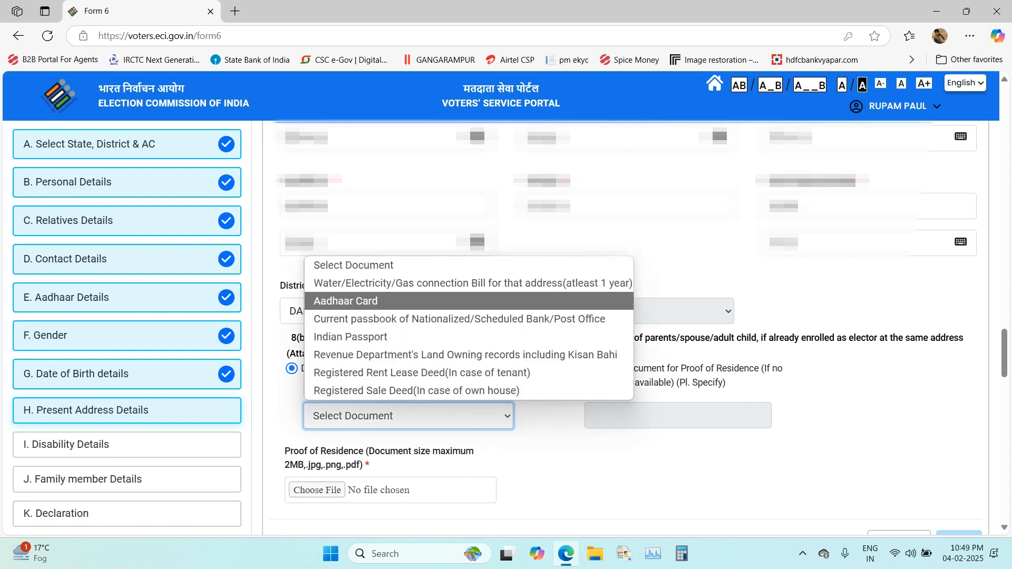
key(Return)
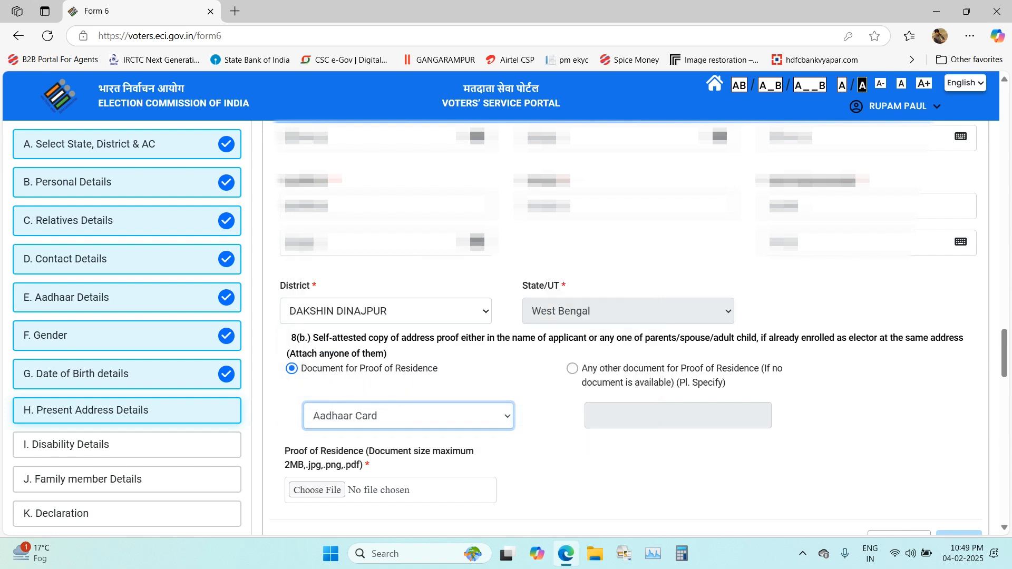
key(Tab)
scroll(625, 327, down, 1)
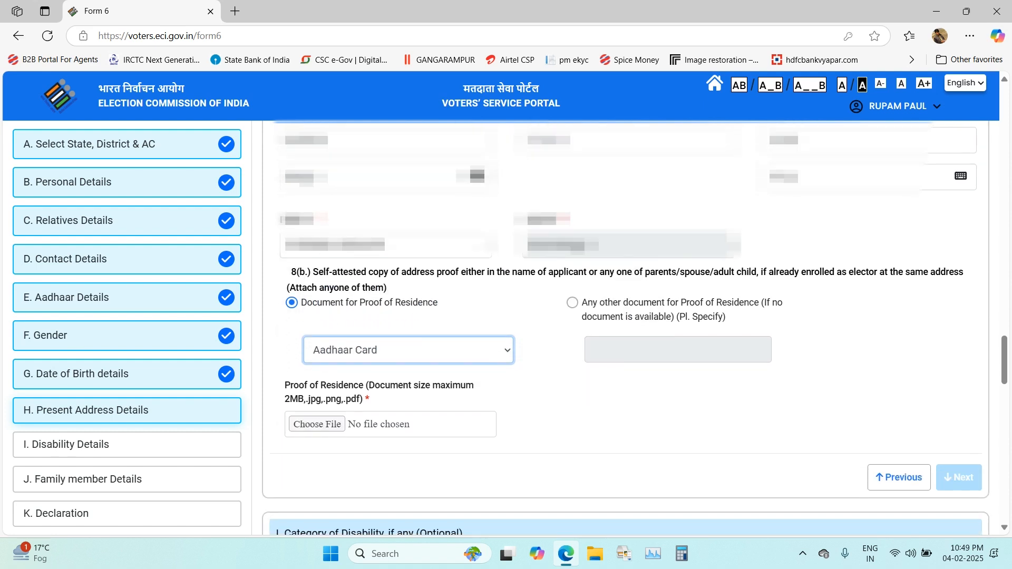
key(Return)
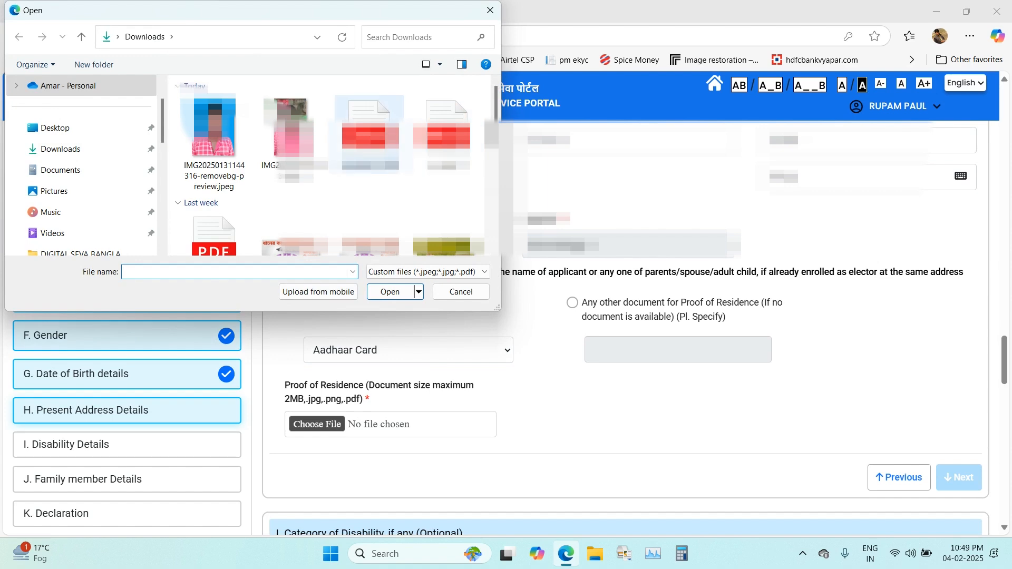
- Attach aadhaar (2).pdf as residence proof and finish Present Address Details
double_click(371, 135)
scroll(627, 327, down, 1)
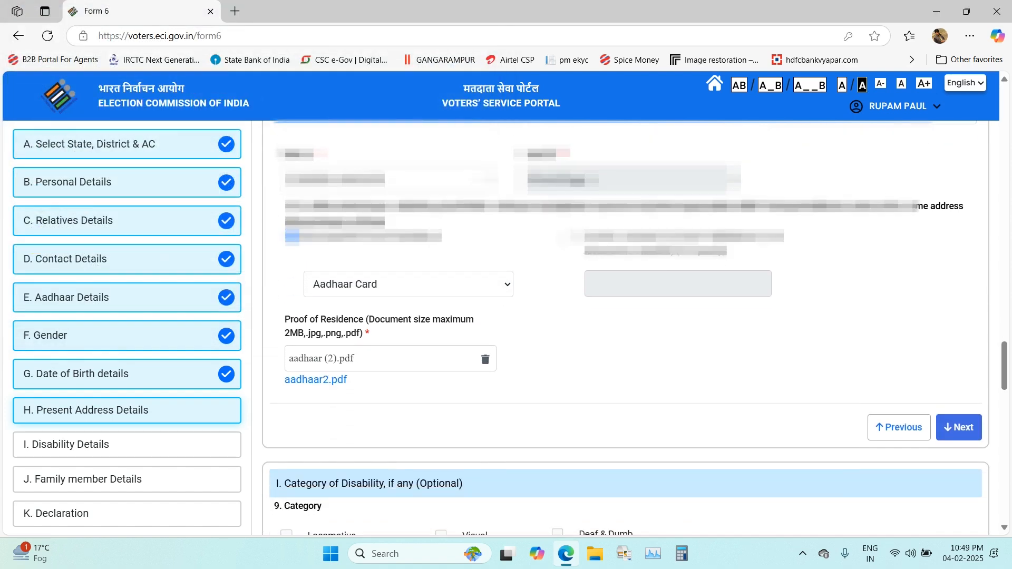
click(959, 428)
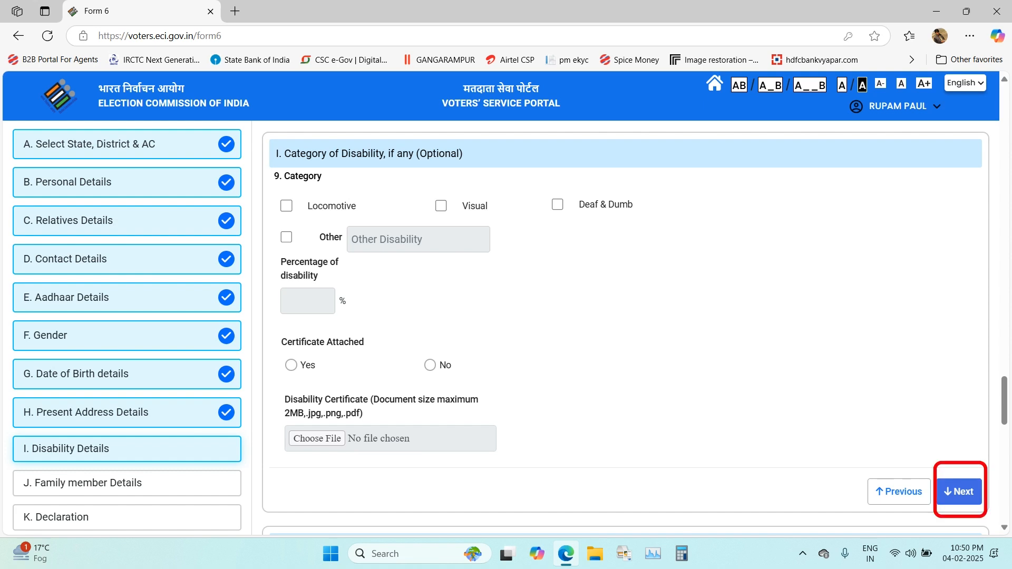
- Skip the optional Disability Details and set the family relationship to Father
click(959, 492)
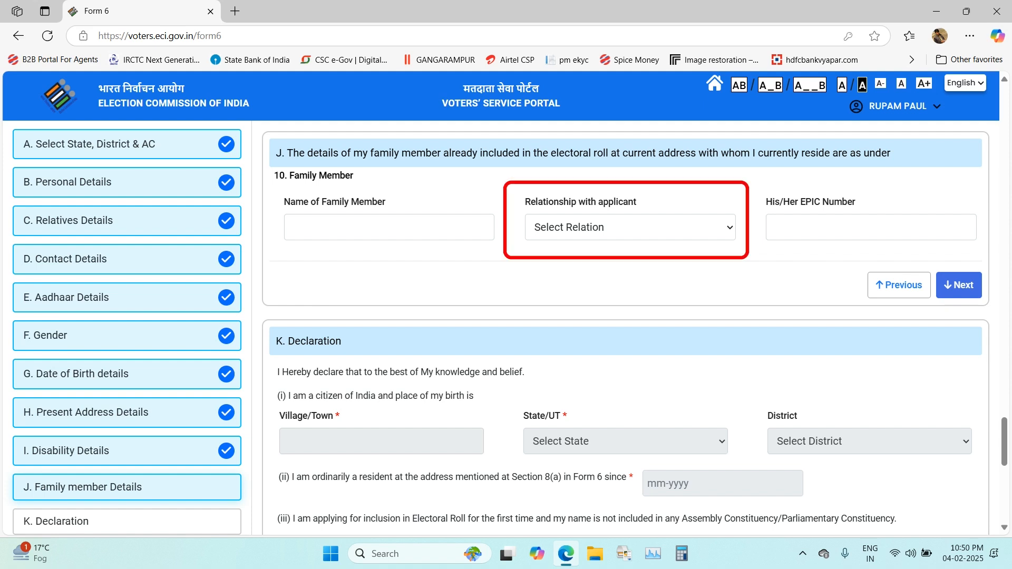
click(630, 227)
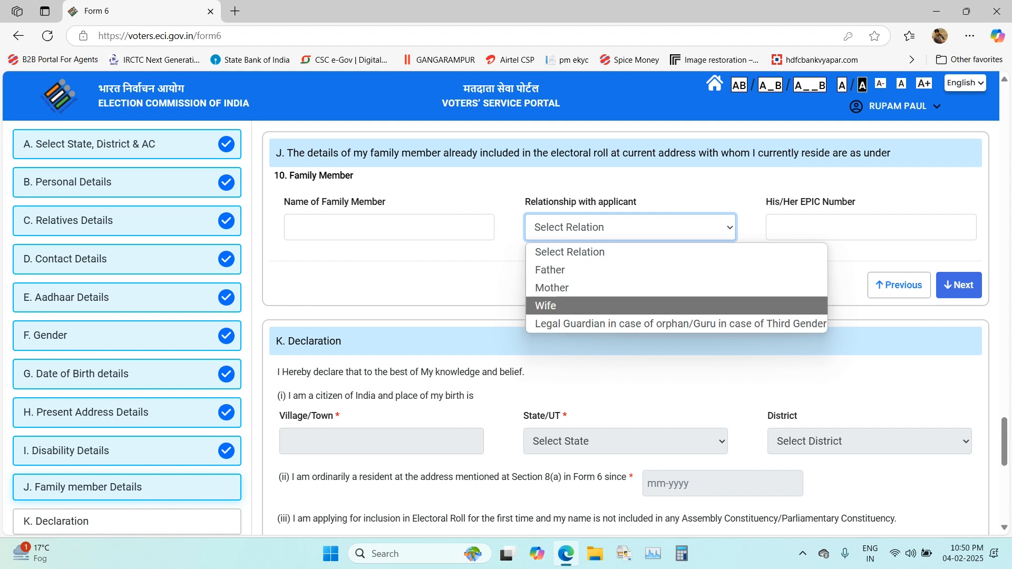
click(475, 282)
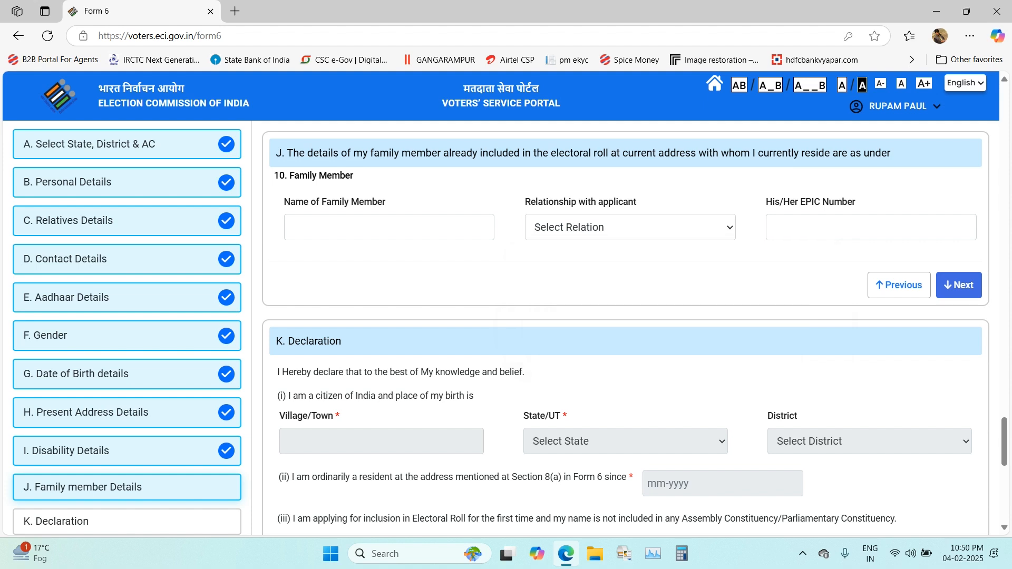
click(630, 228)
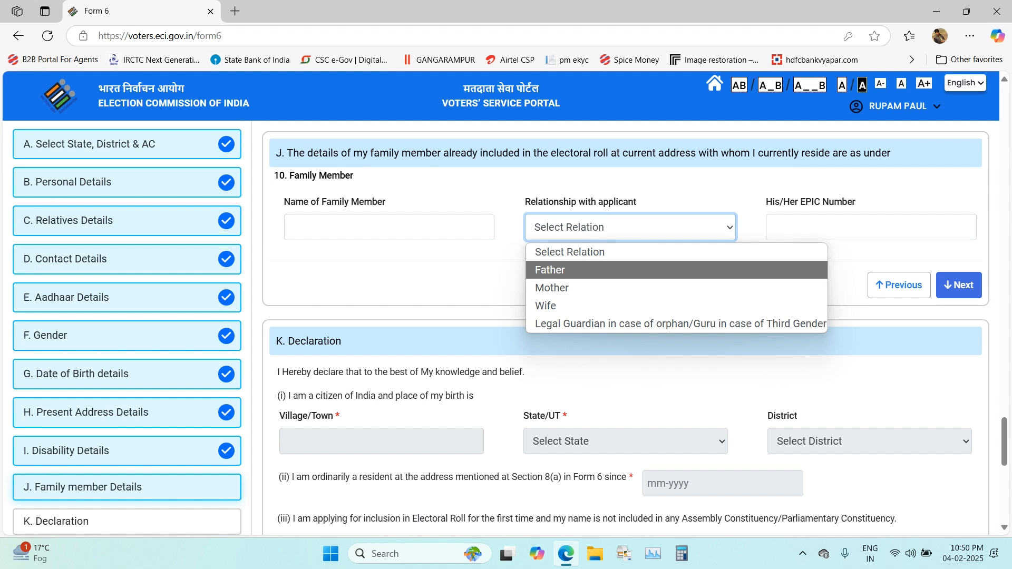
key(Return)
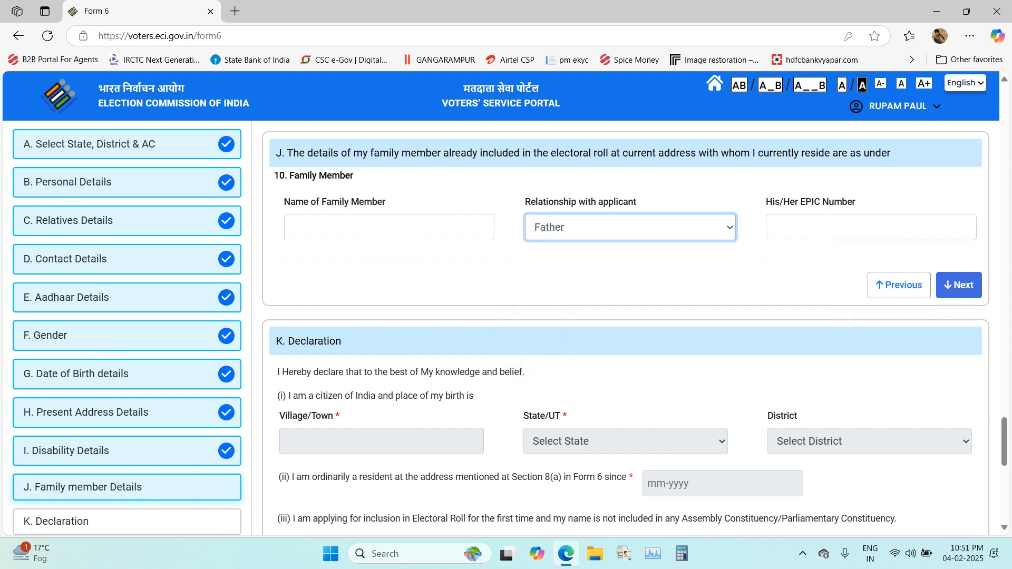
- Enter the father's name and EPIC number, then save Family Member Details
click(389, 228)
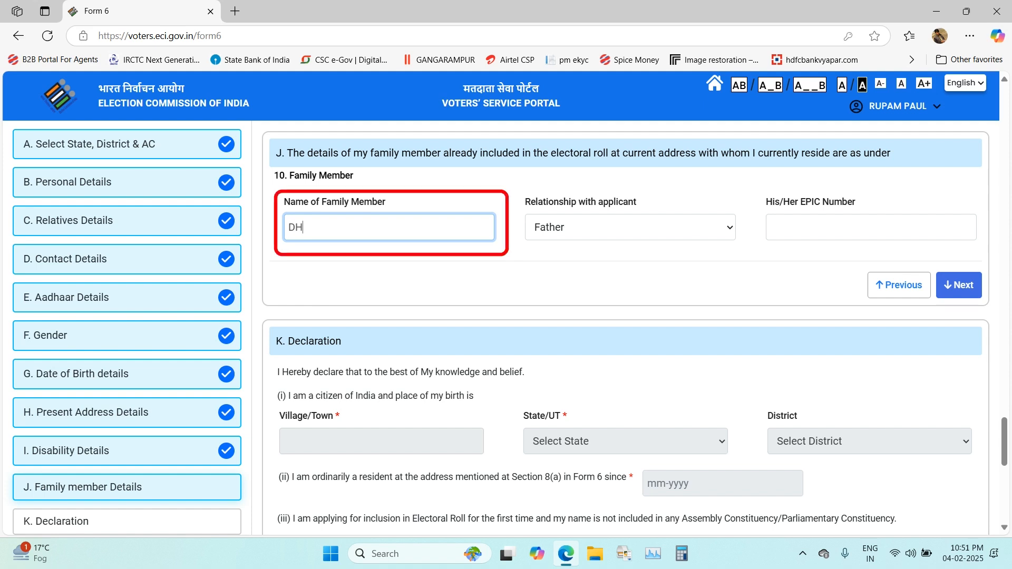
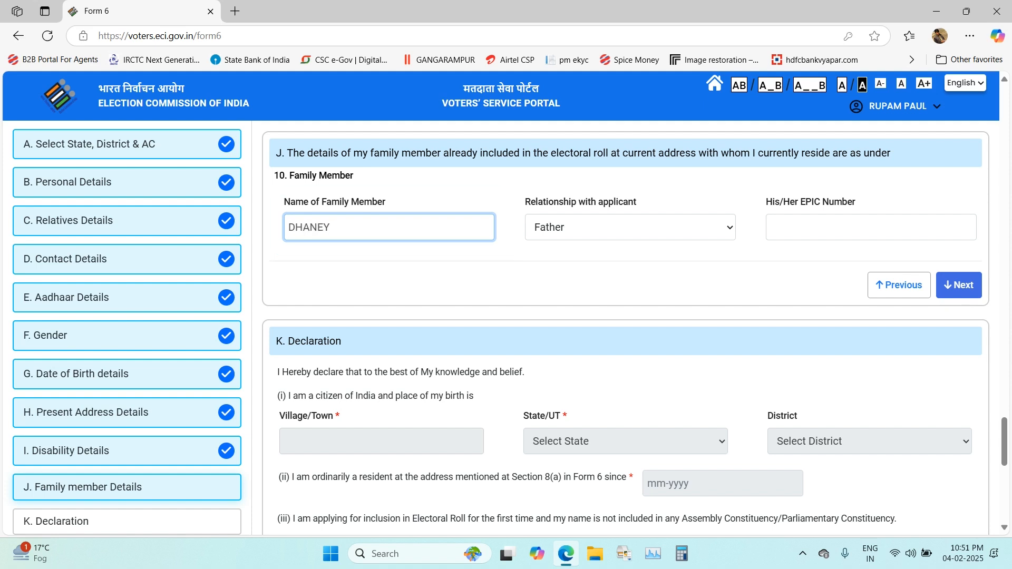
click(871, 227)
text(UN)
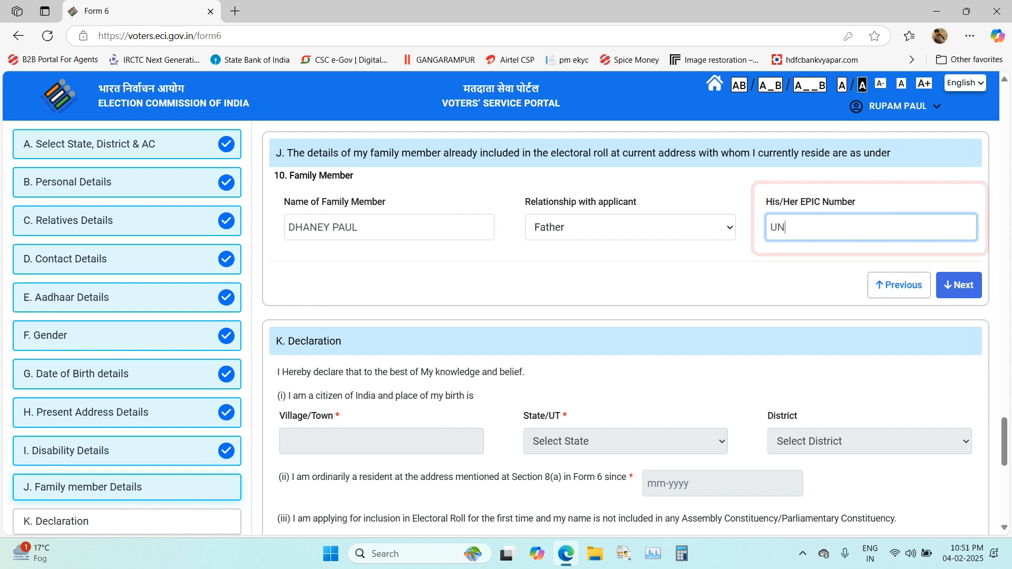
text([blurred])
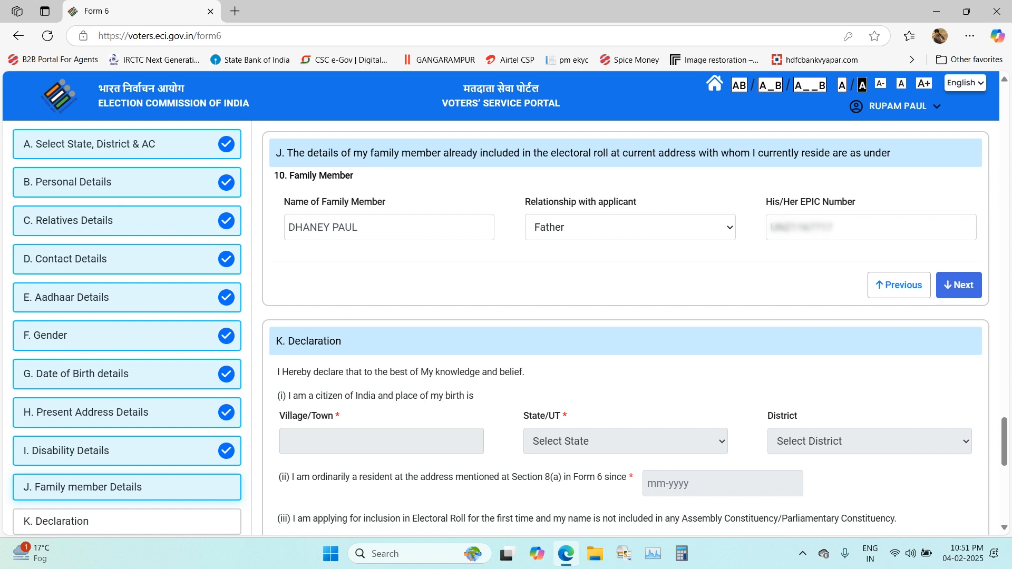
click(960, 285)
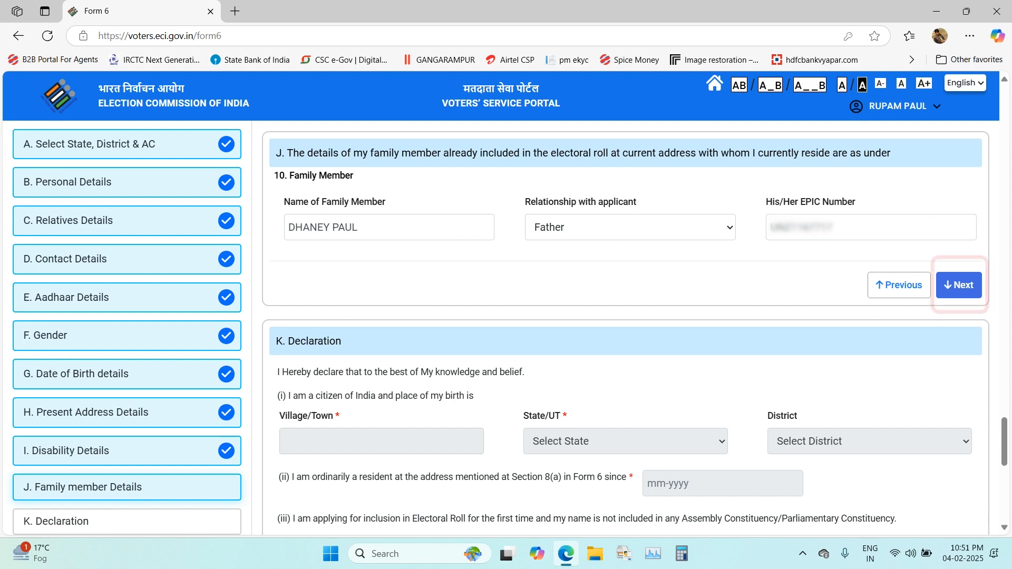
- Enter the birth village, with West Bengal as state and DAKSHIN DINAJPUR as district
scroll(626, 327, down, 3)
scroll(625, 327, up, 2)
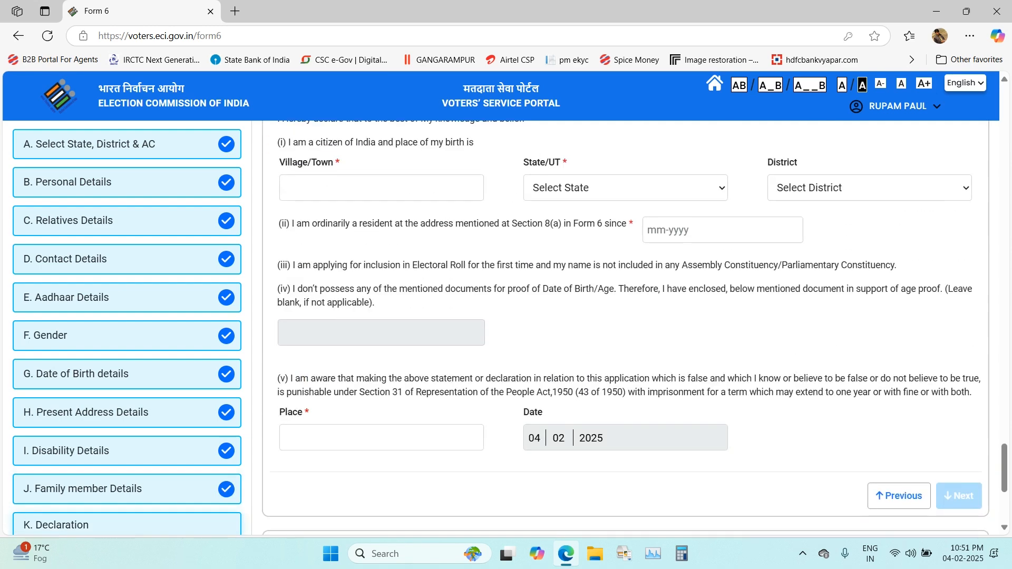
scroll(626, 327, up, 1)
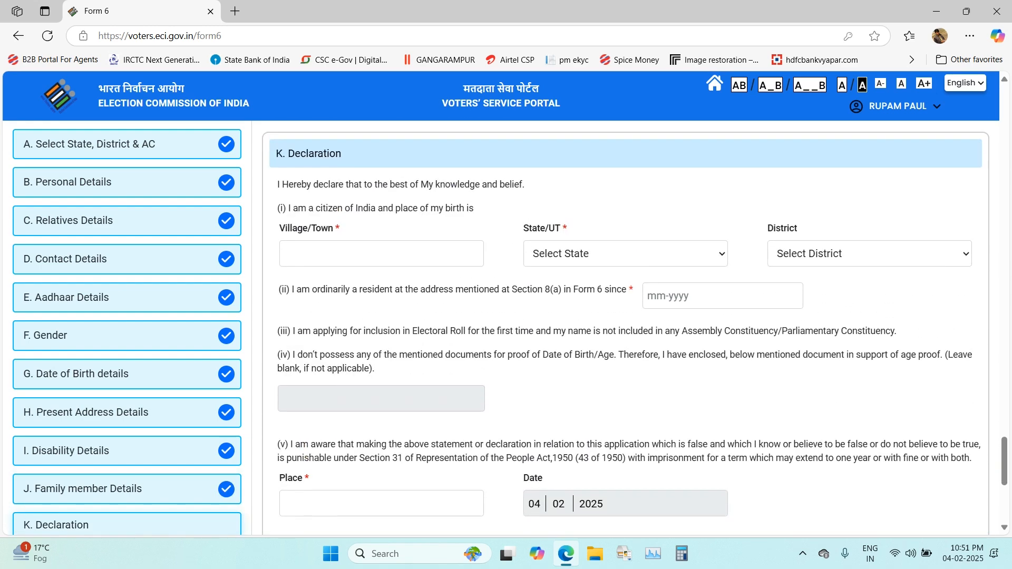
scroll(626, 327, up, 1)
scroll(626, 327, down, 1)
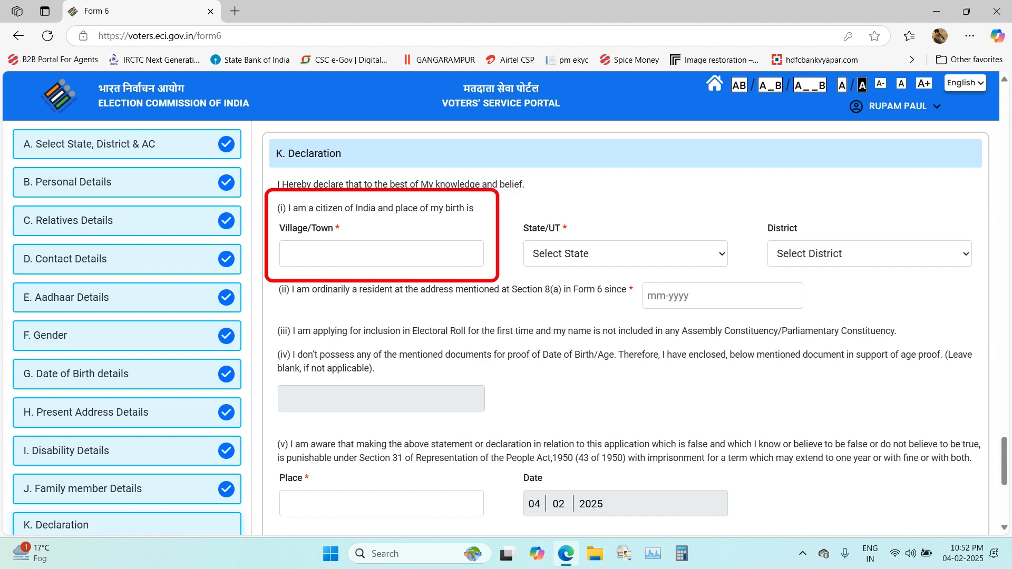
click(381, 254)
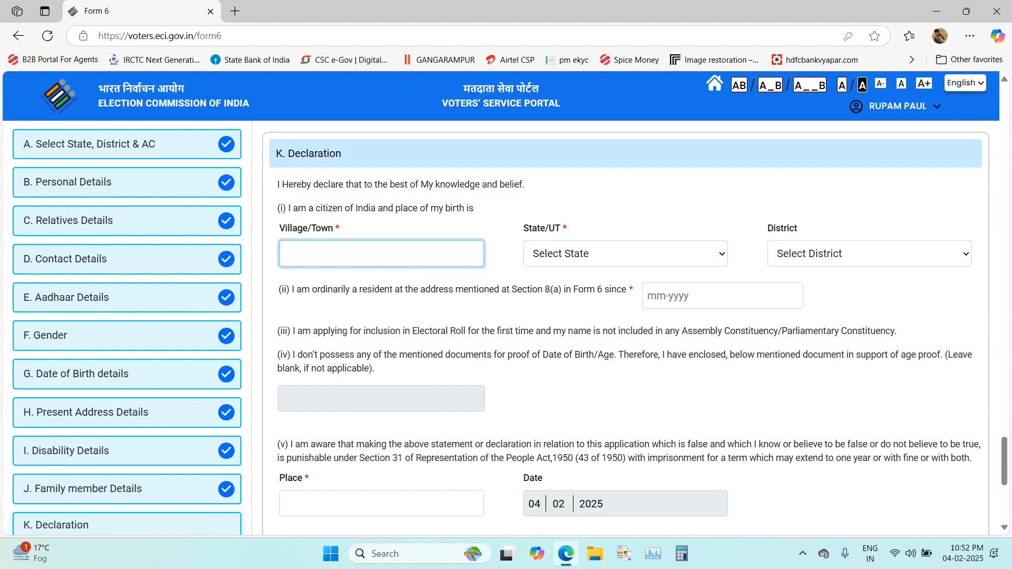
text(HARAYA)
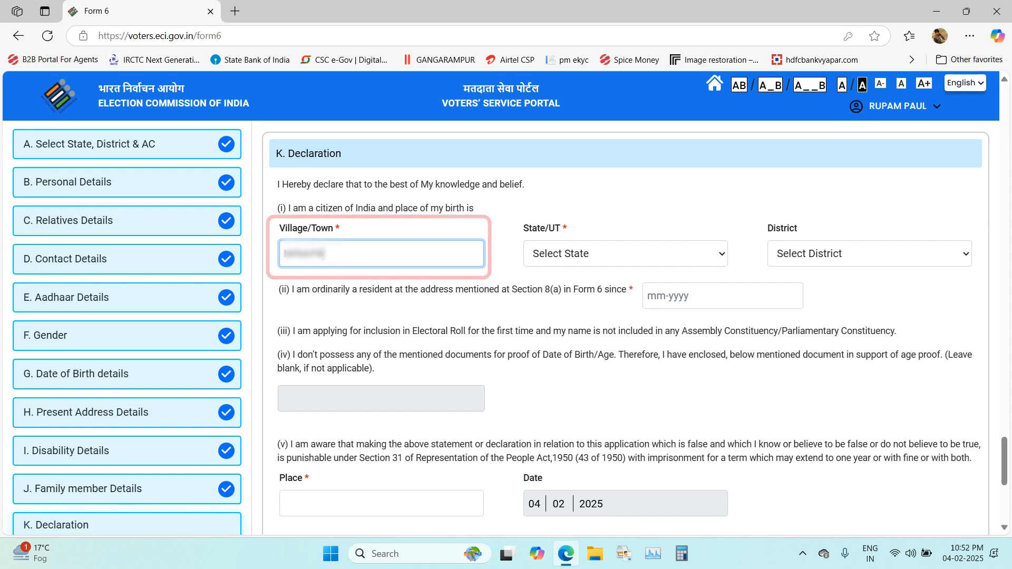
text(RA)
click(625, 254)
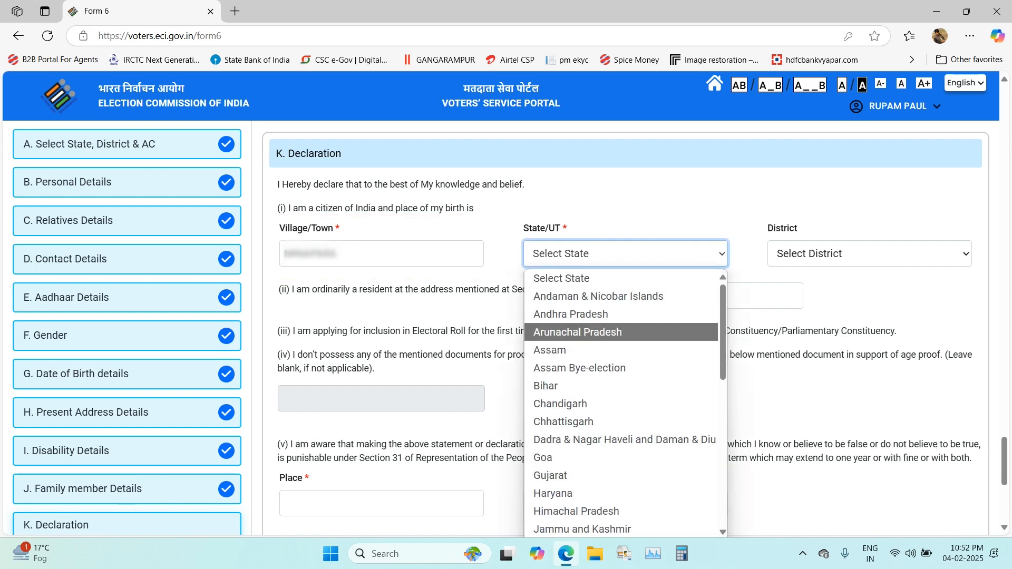
scroll(621, 422, down, 7)
click(590, 527)
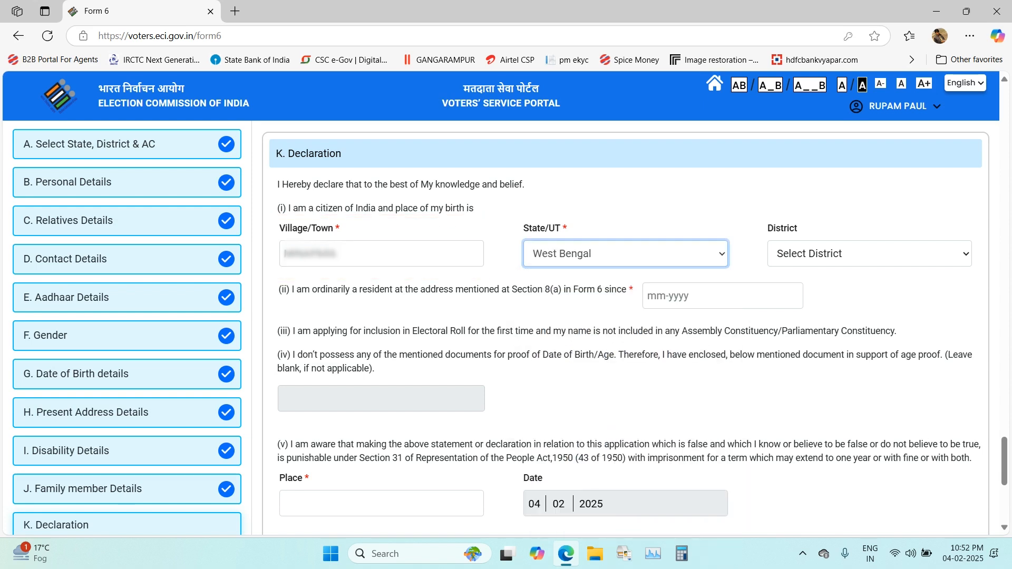
click(870, 254)
click(833, 369)
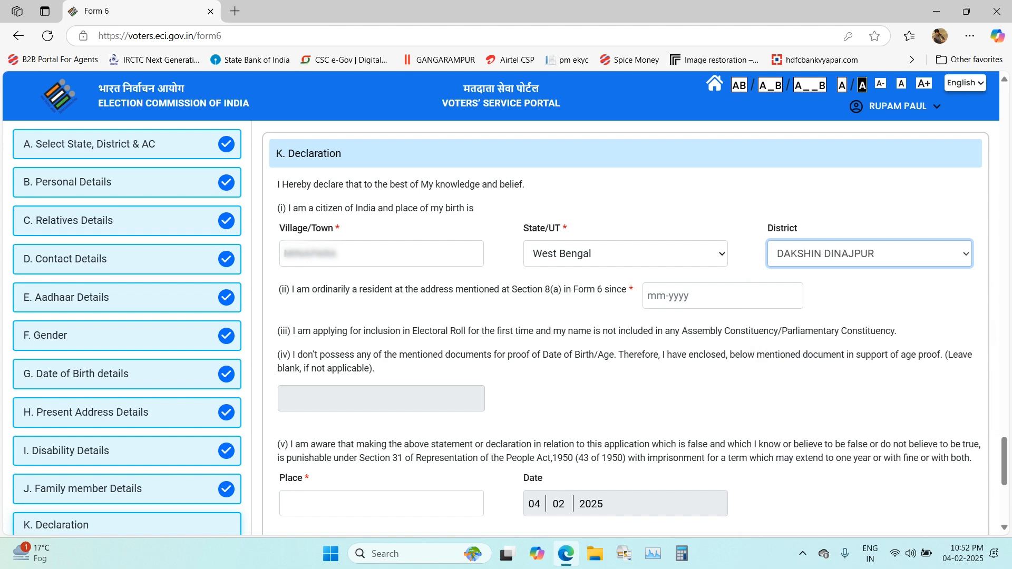
click(723, 296)
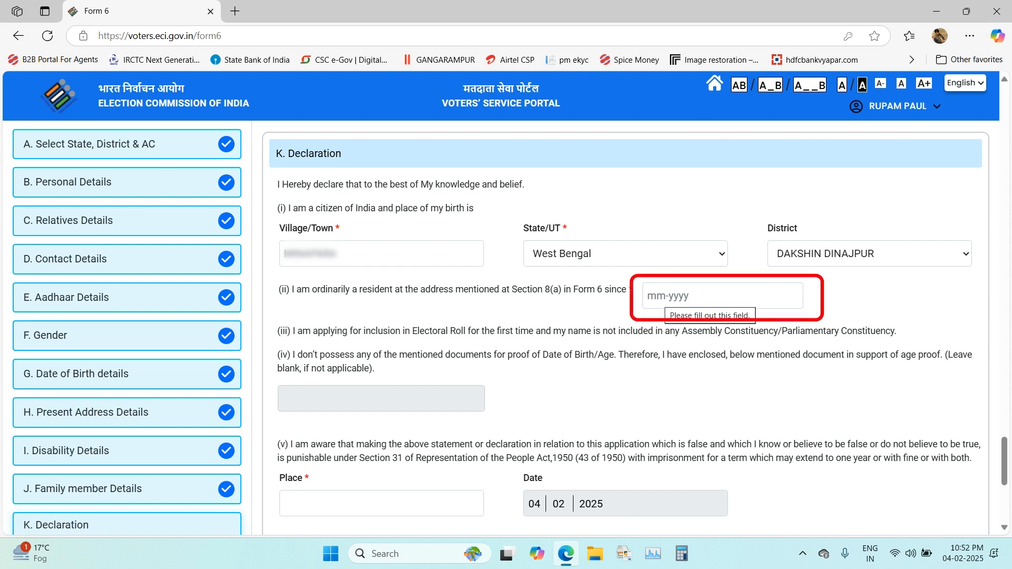
- Fill in the declaration's place, dated 04/02/2025, and continue to the Captcha section
click(665, 296)
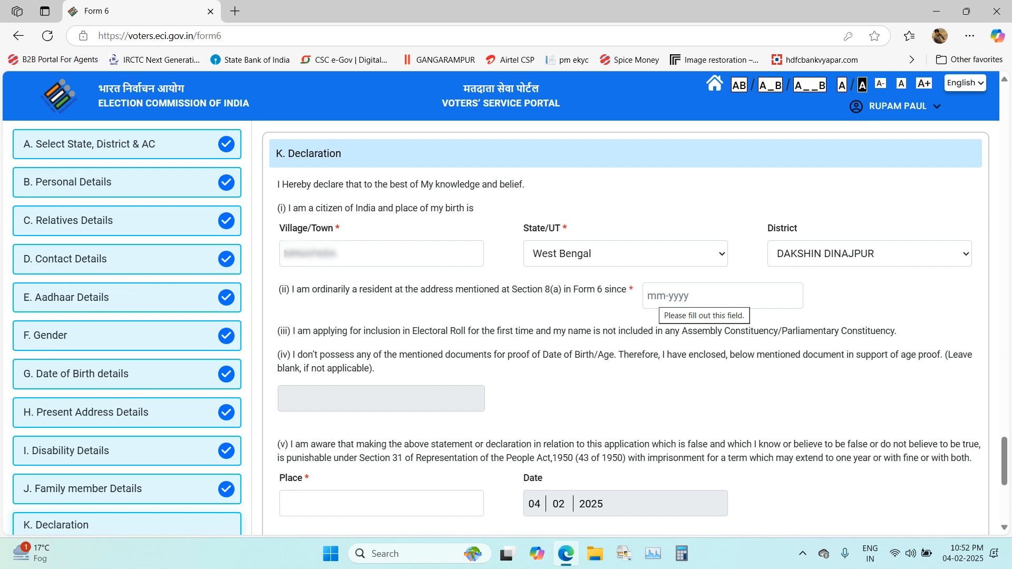
click(655, 298)
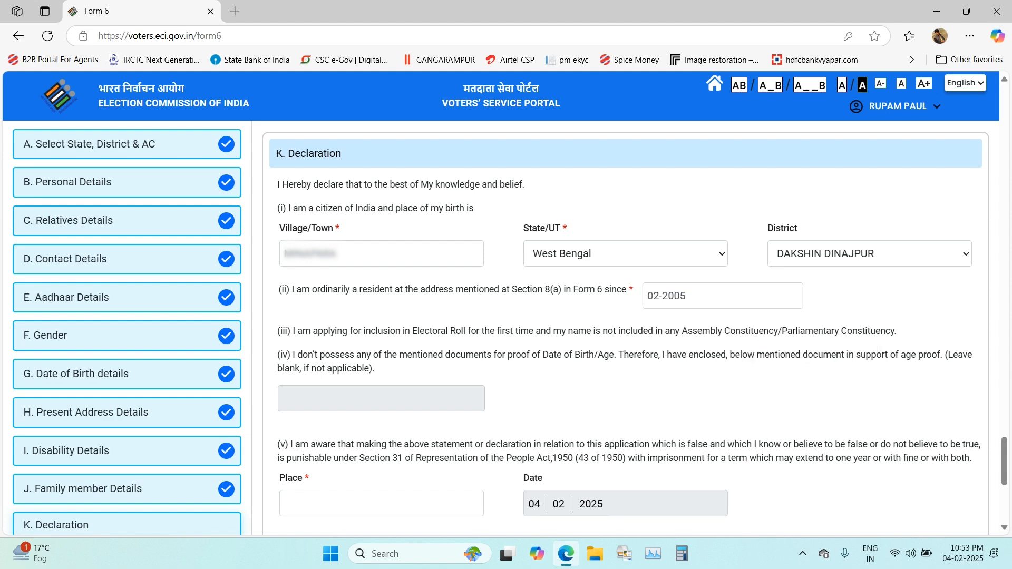
scroll(625, 327, down, 2)
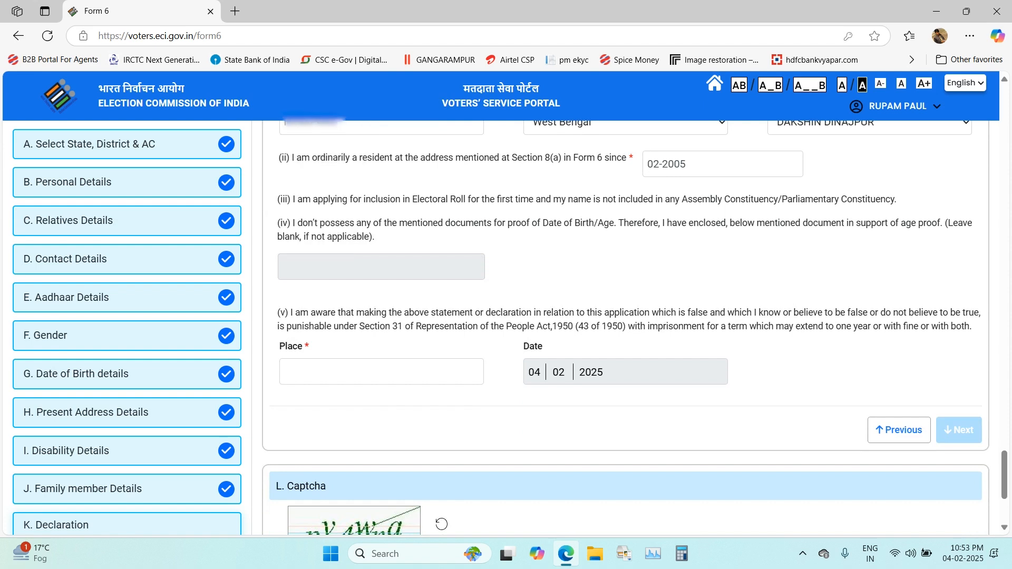
click(381, 371)
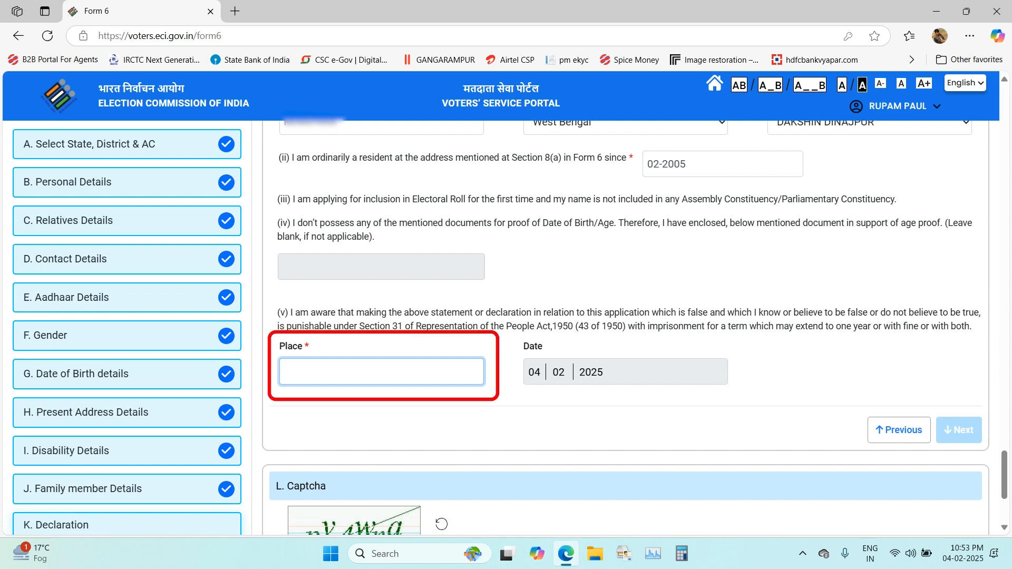
text(R)
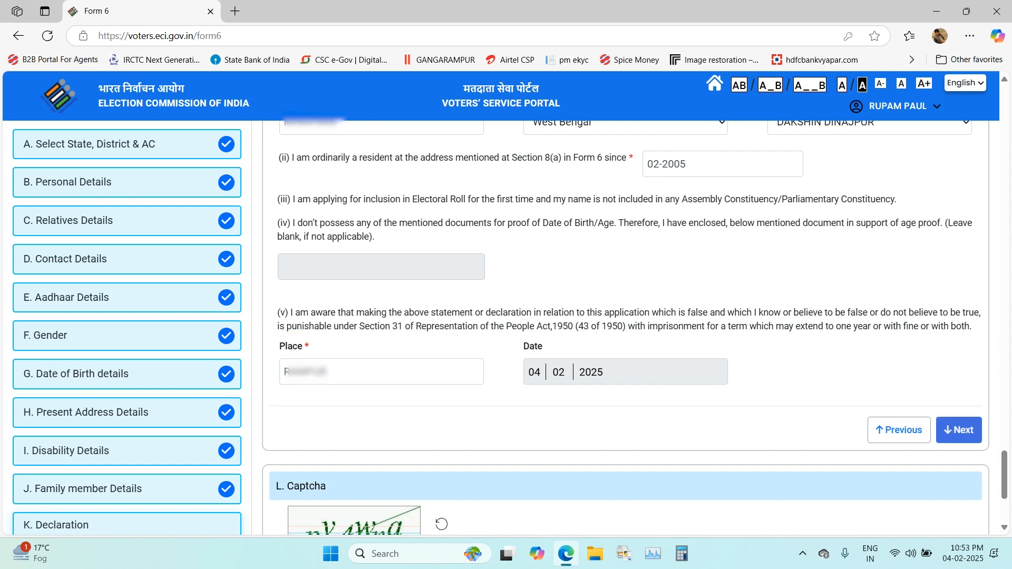
click(959, 430)
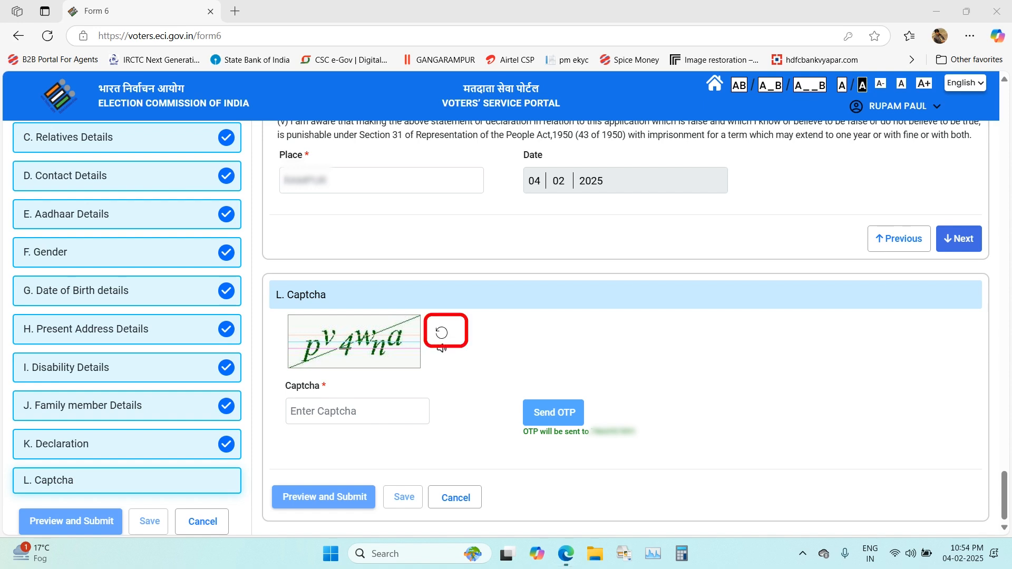
- Refresh the captcha and enter the new captcha text in the Captcha box
click(441, 333)
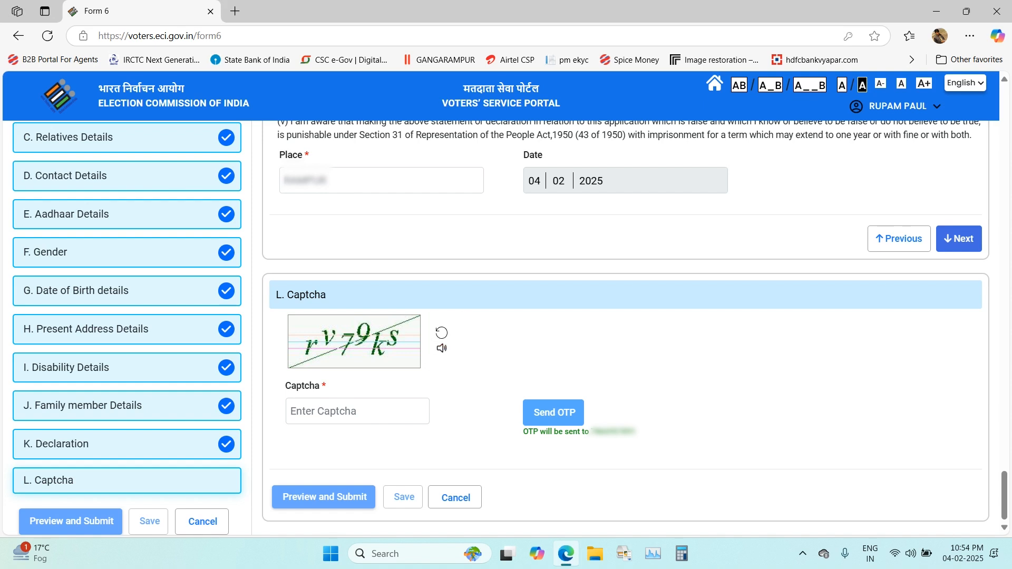
click(290, 412)
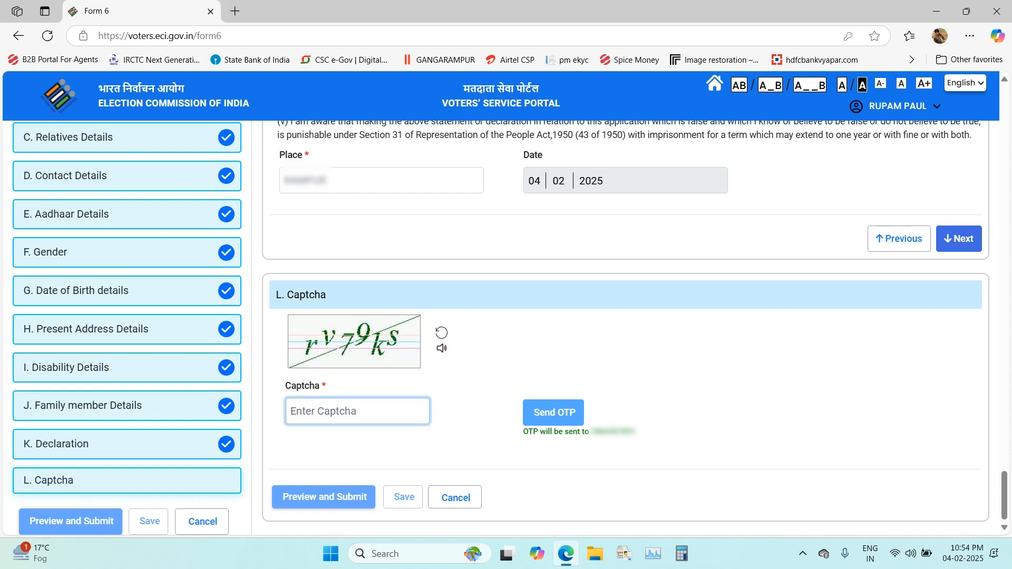
text(rv79ks)
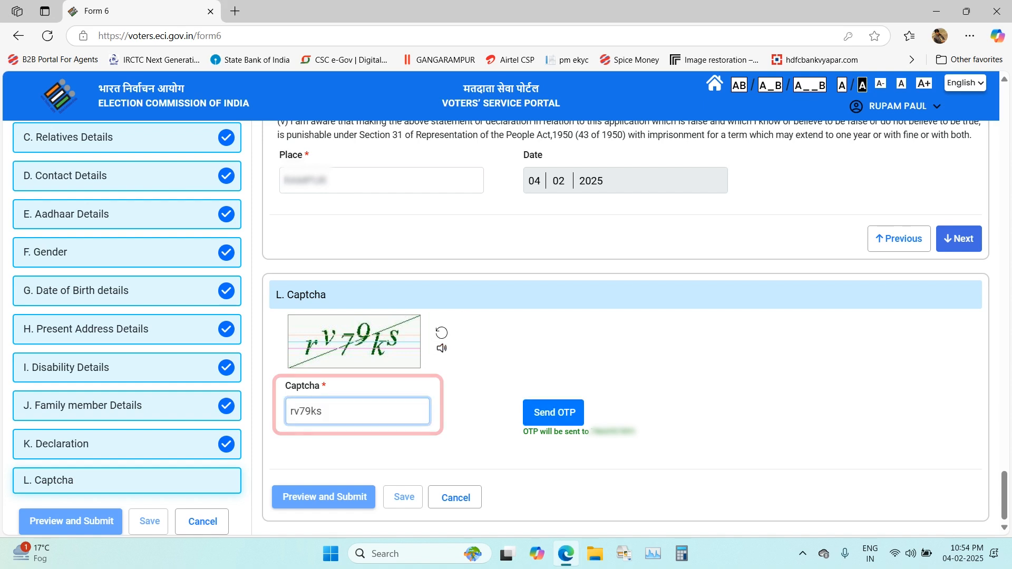
- Request an OTP to the registered mobile and enter the received code to open the preview
click(554, 412)
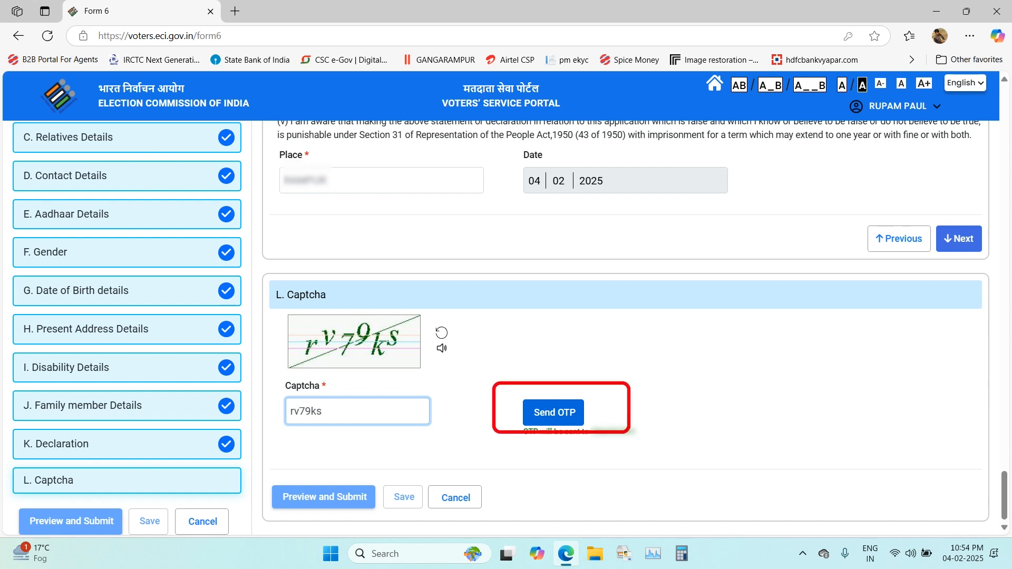
scroll(501, 328, down, 1)
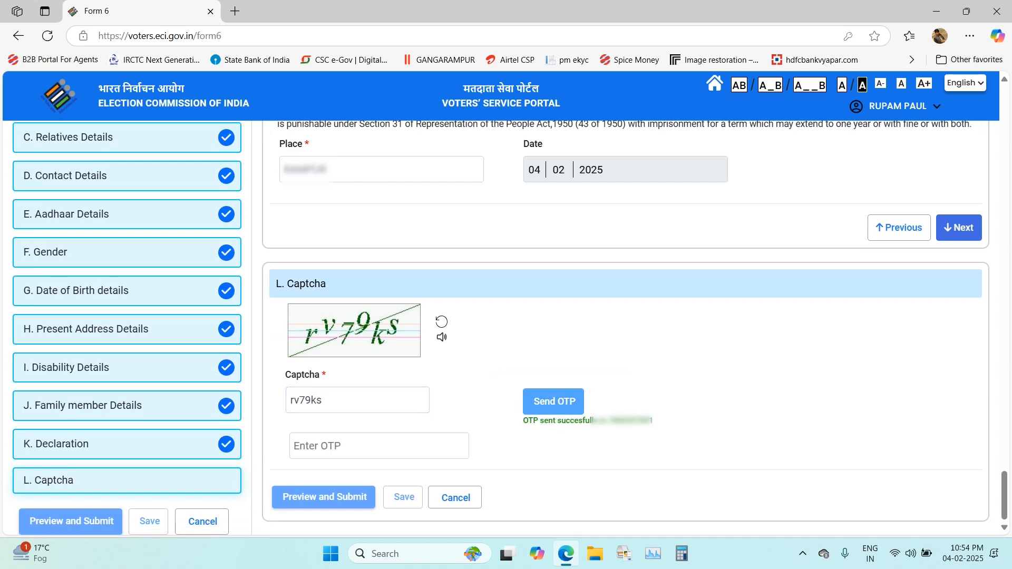
click(378, 446)
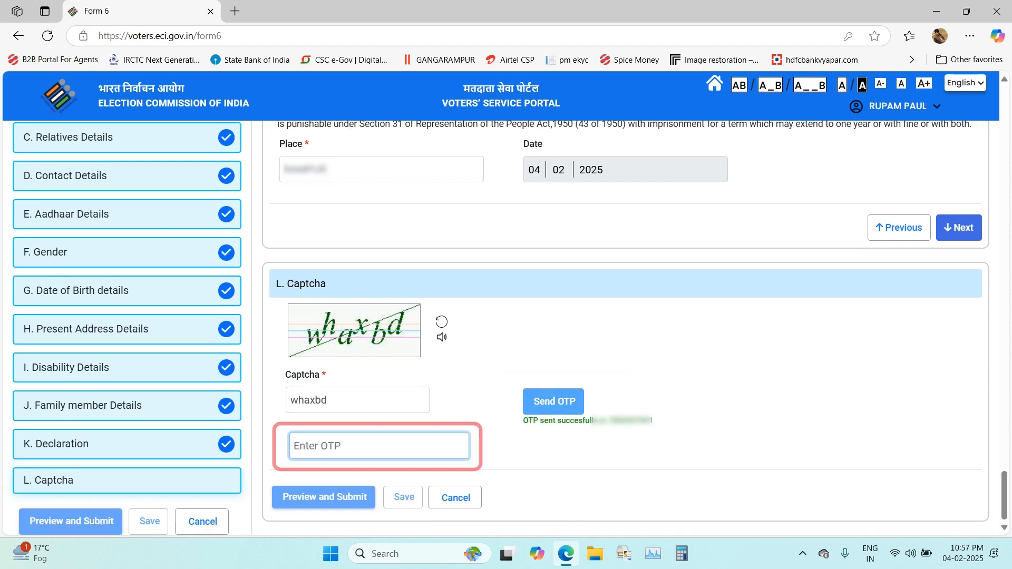
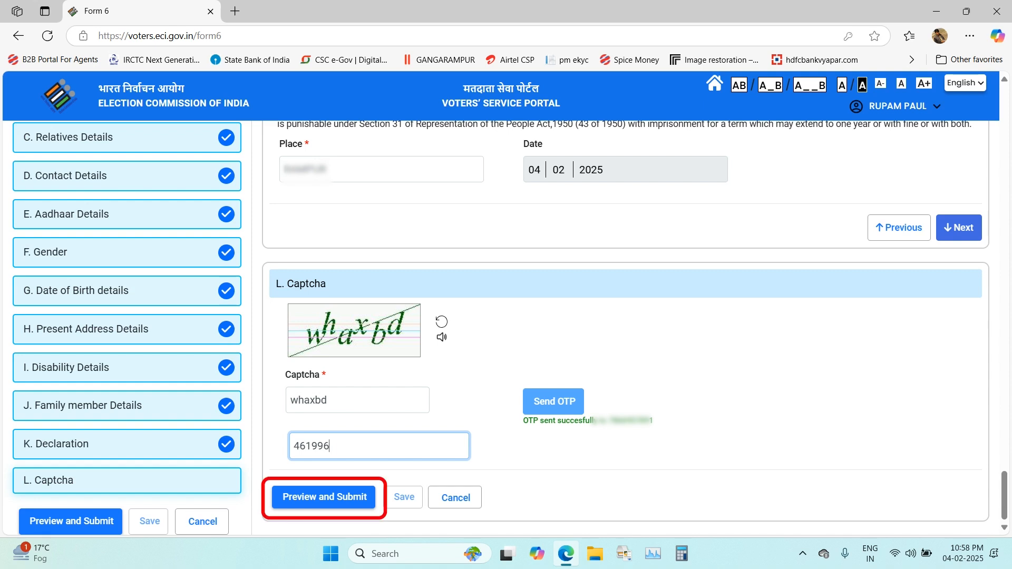
key(Return)
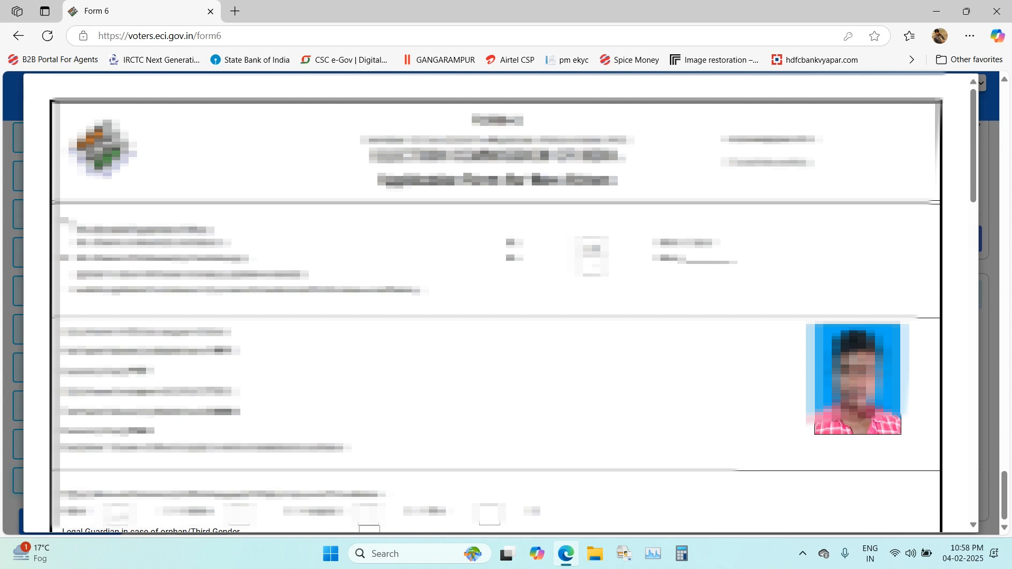
- Review the completed Form 6 preview down to the bottom
scroll(496, 301, down, 10)
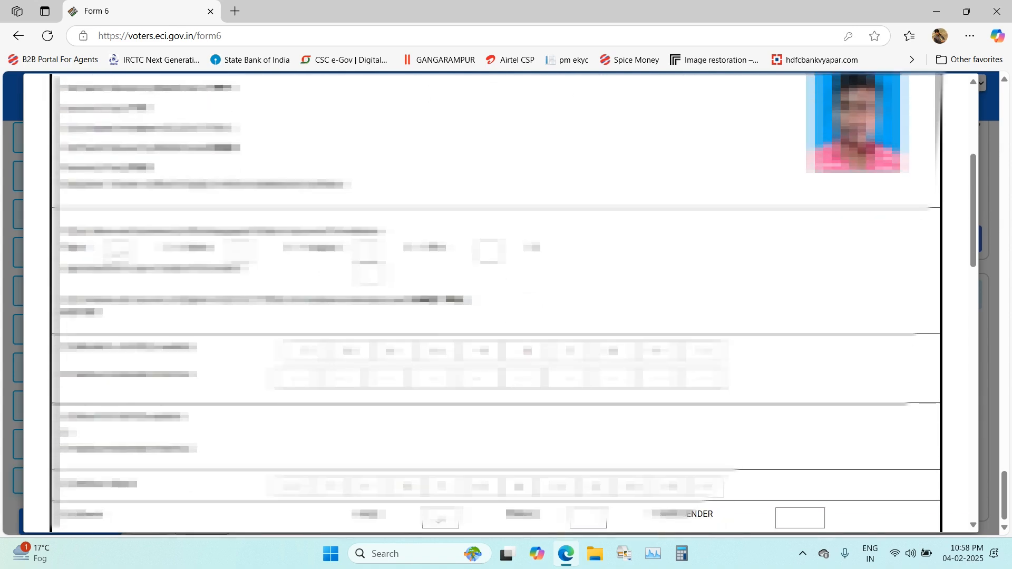
scroll(496, 300, down, 4)
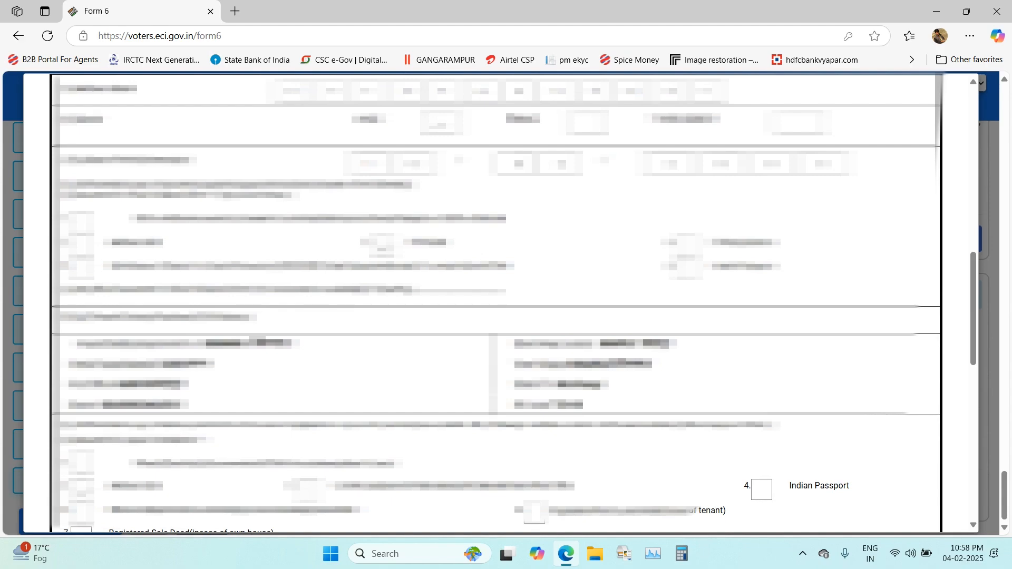
scroll(496, 301, down, 3)
scroll(515, 303, down, 7)
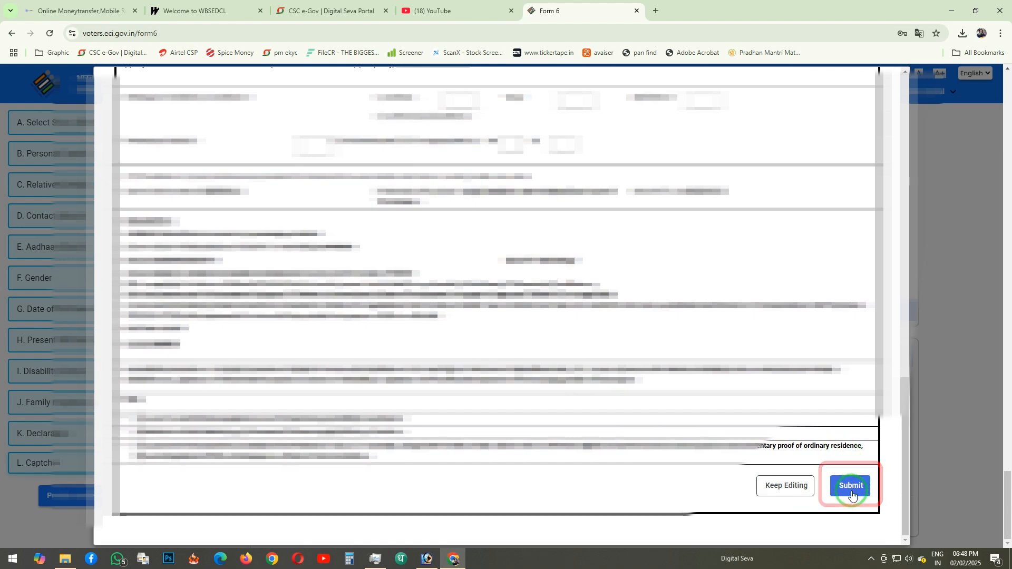
- Submit the application, confirm with YES, dismiss the save-password prompt and select the reference number
click(855, 486)
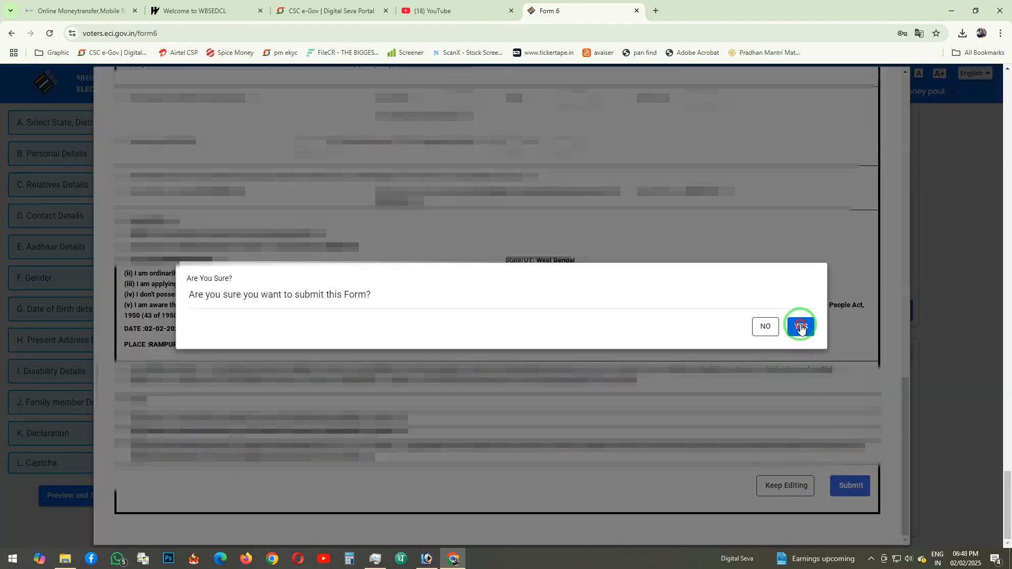
click(800, 327)
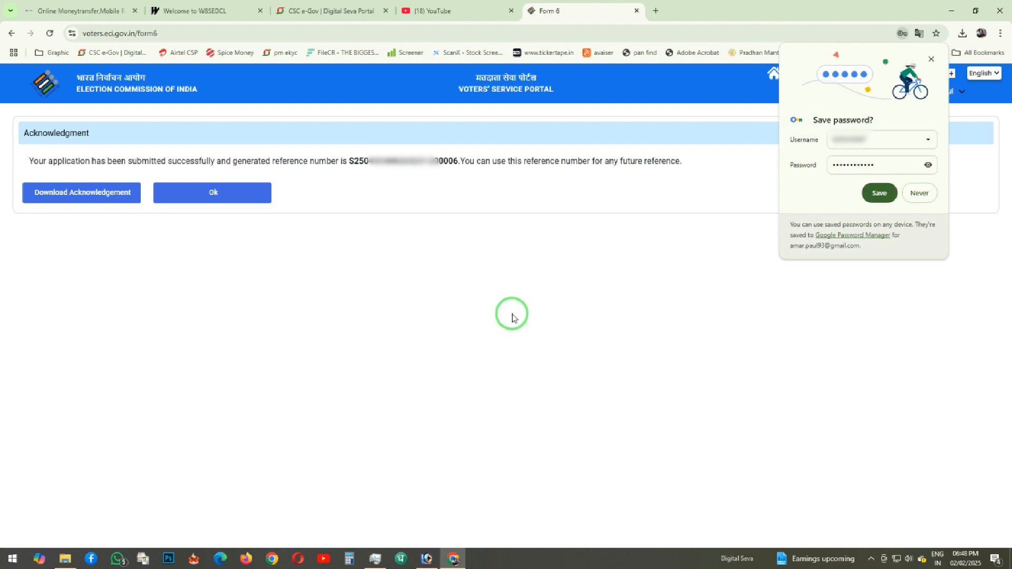
click(932, 59)
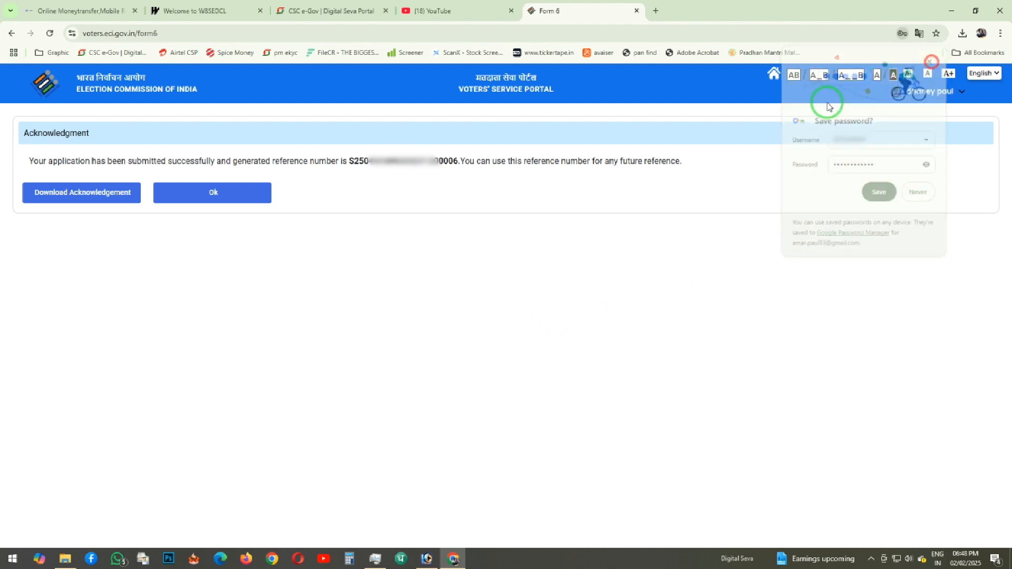
double_click(388, 161)
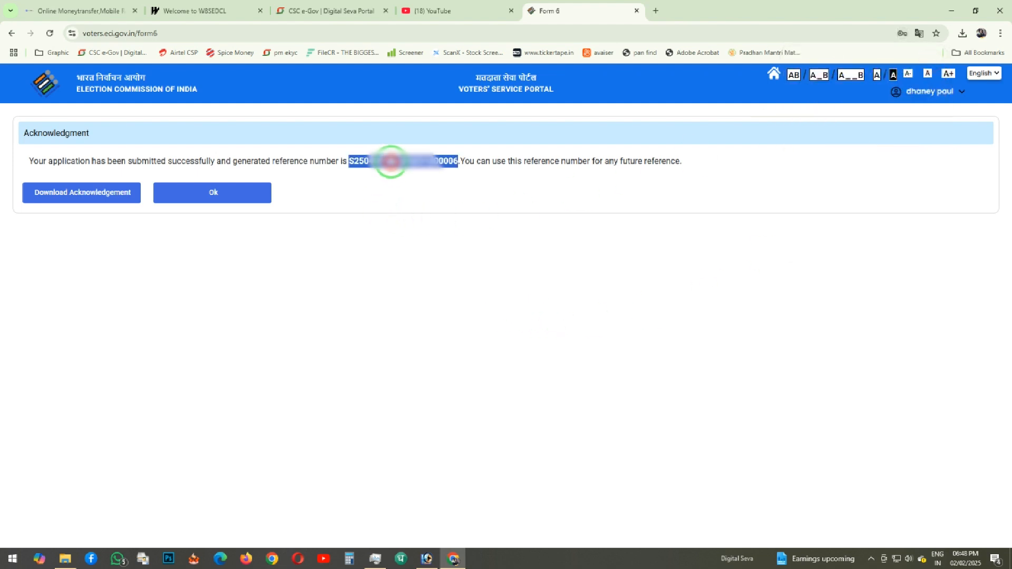
- Save the Form 6 acknowledgement PDF and open it from Chrome's download bubble
click(397, 200)
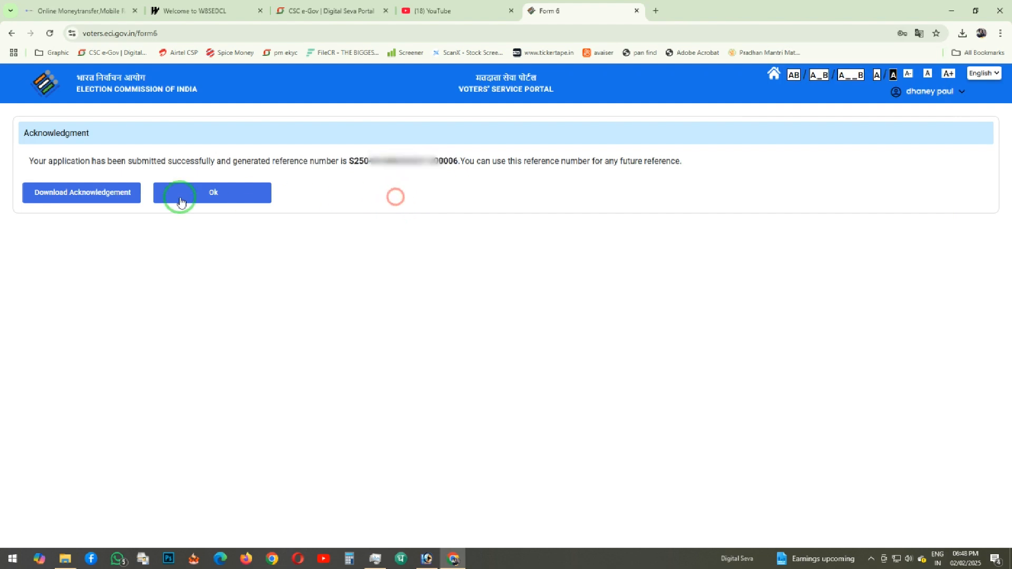
click(93, 197)
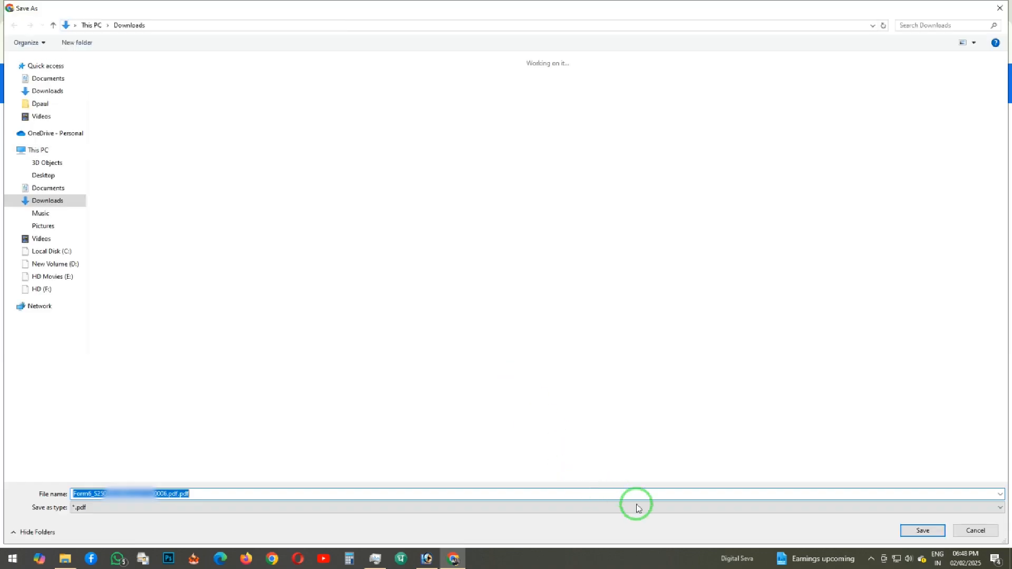
click(905, 530)
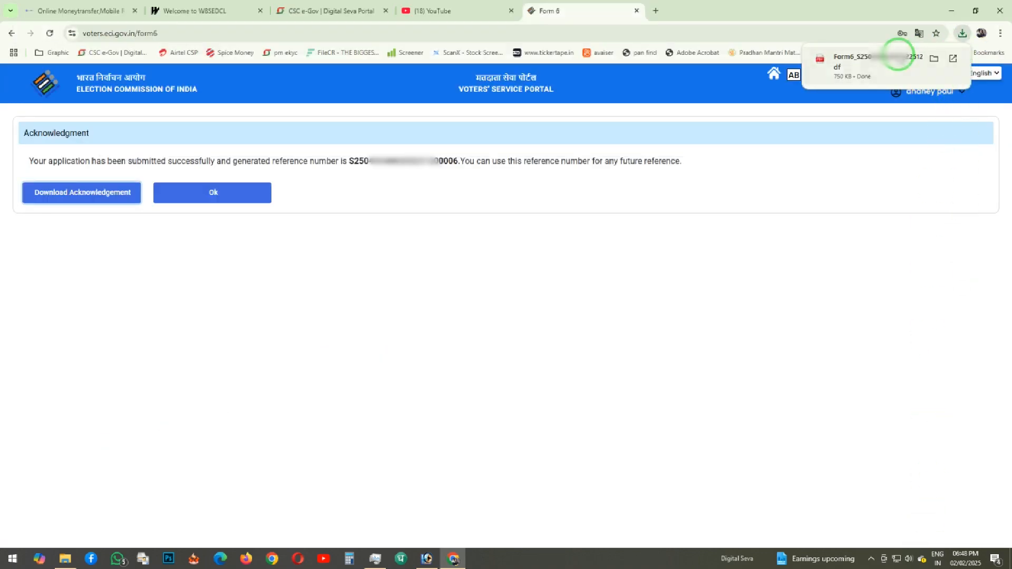
click(896, 51)
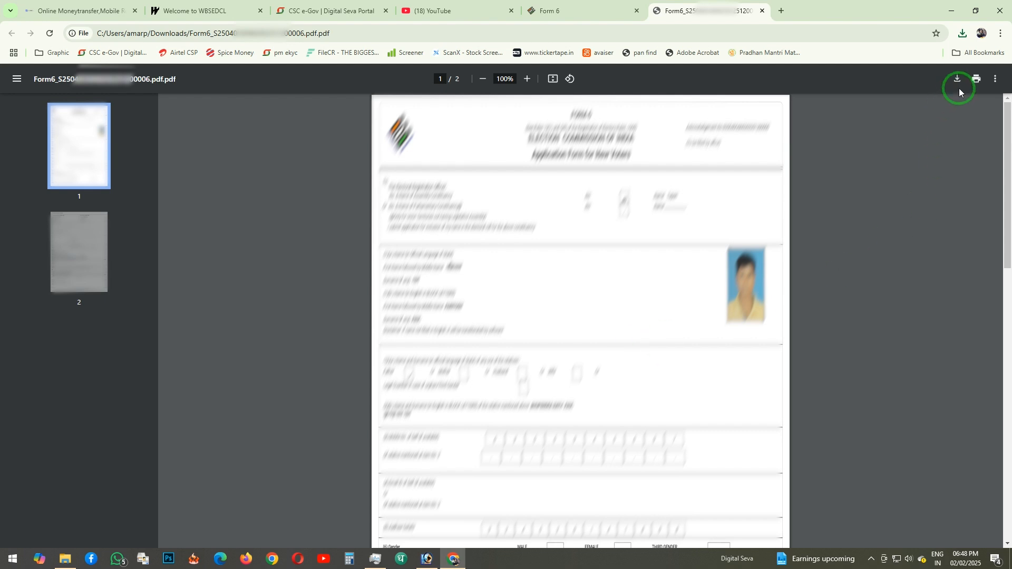
- Print both acknowledgement pages on A4 paper size, then scroll to page 2
click(977, 78)
click(686, 242)
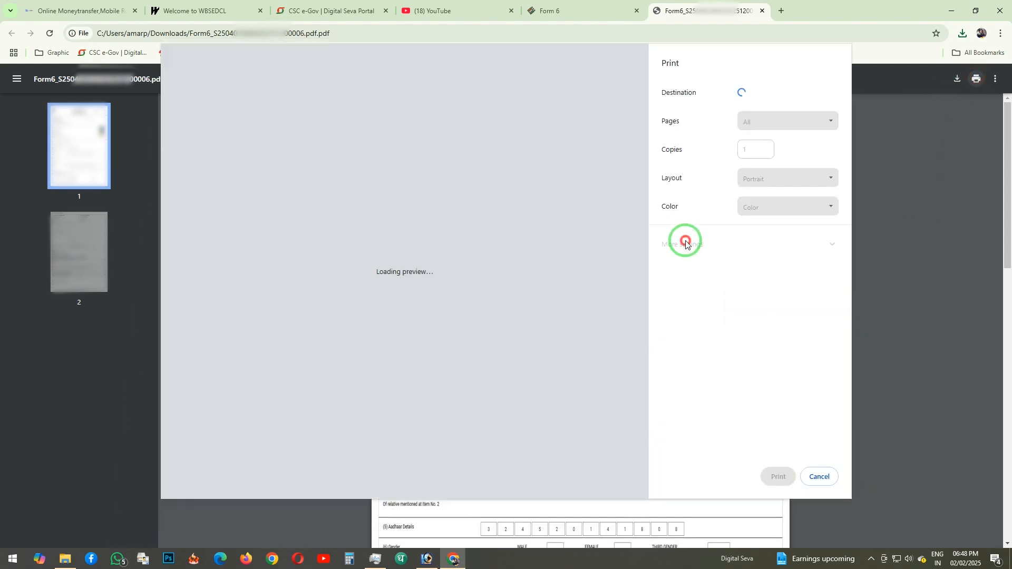
click(718, 227)
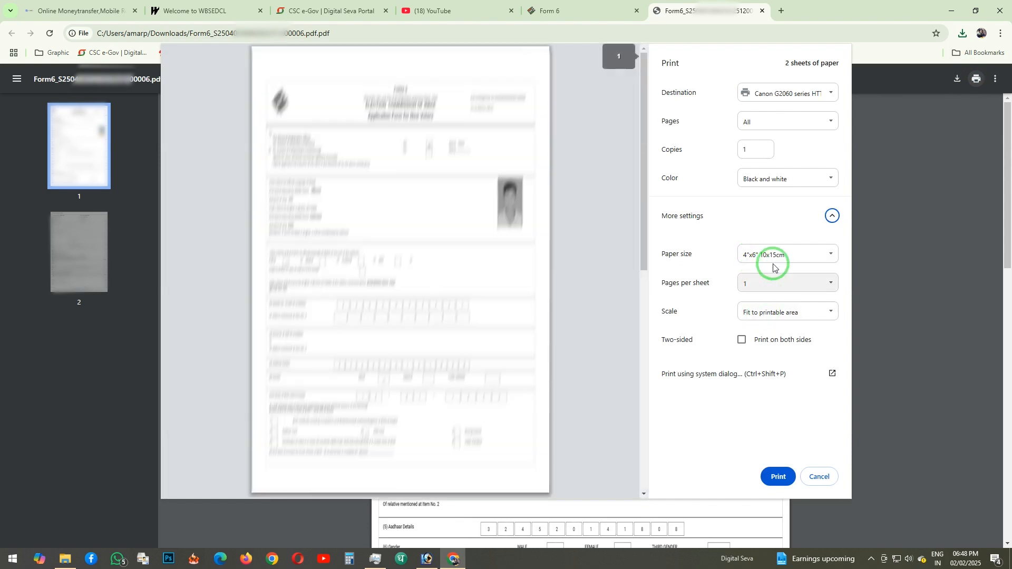
click(774, 255)
click(762, 334)
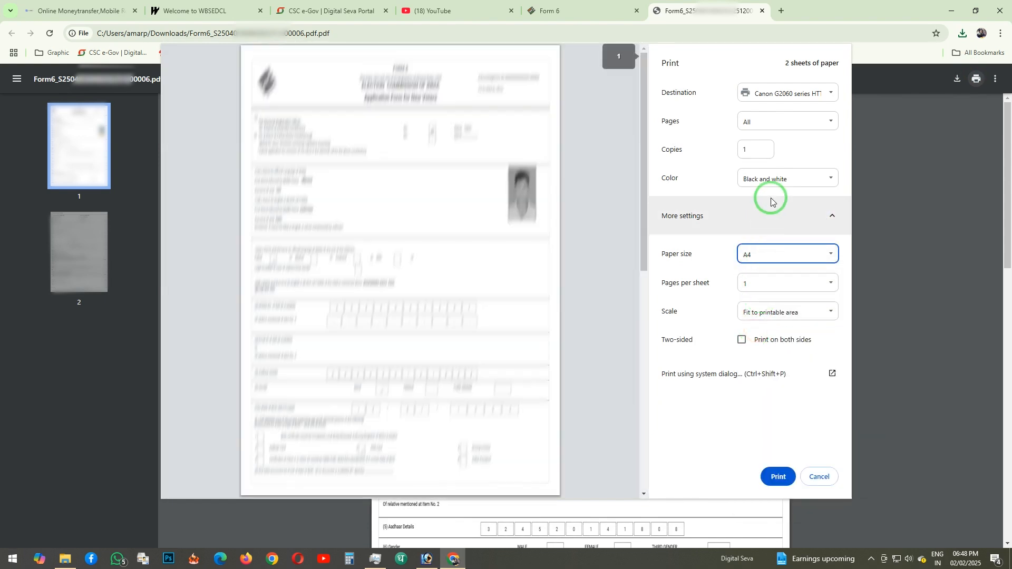
click(777, 476)
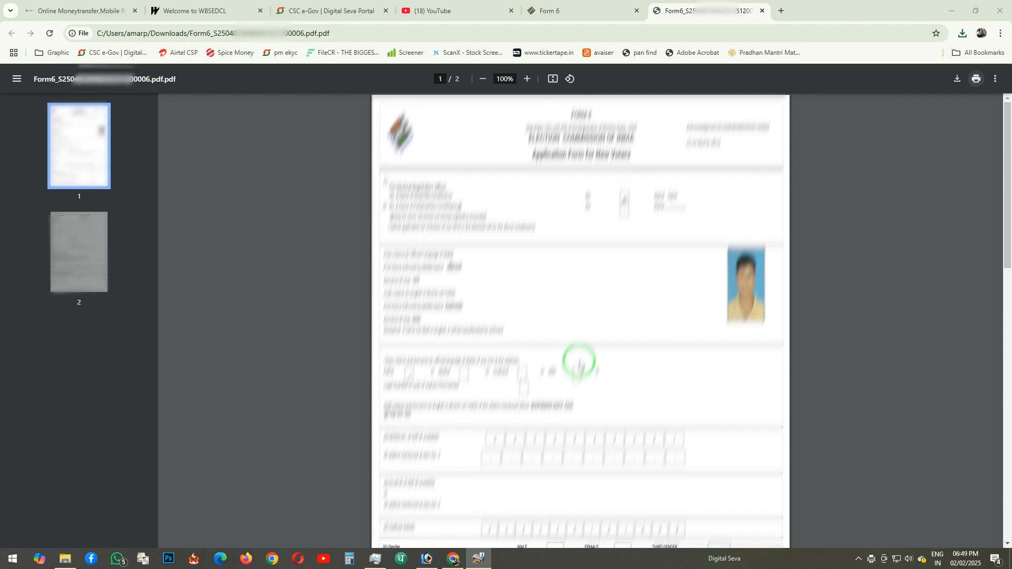
scroll(580, 364, down, 10)
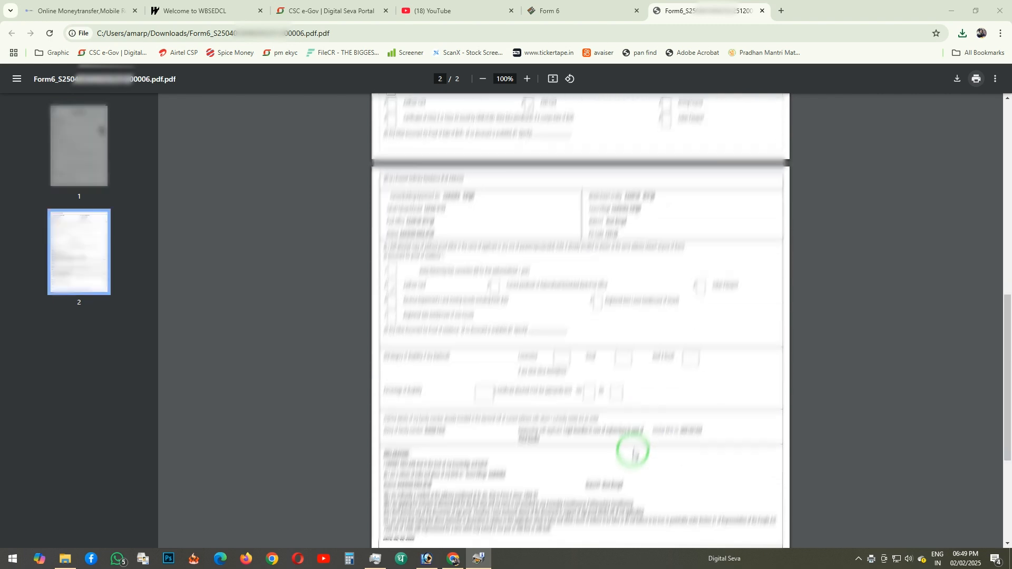